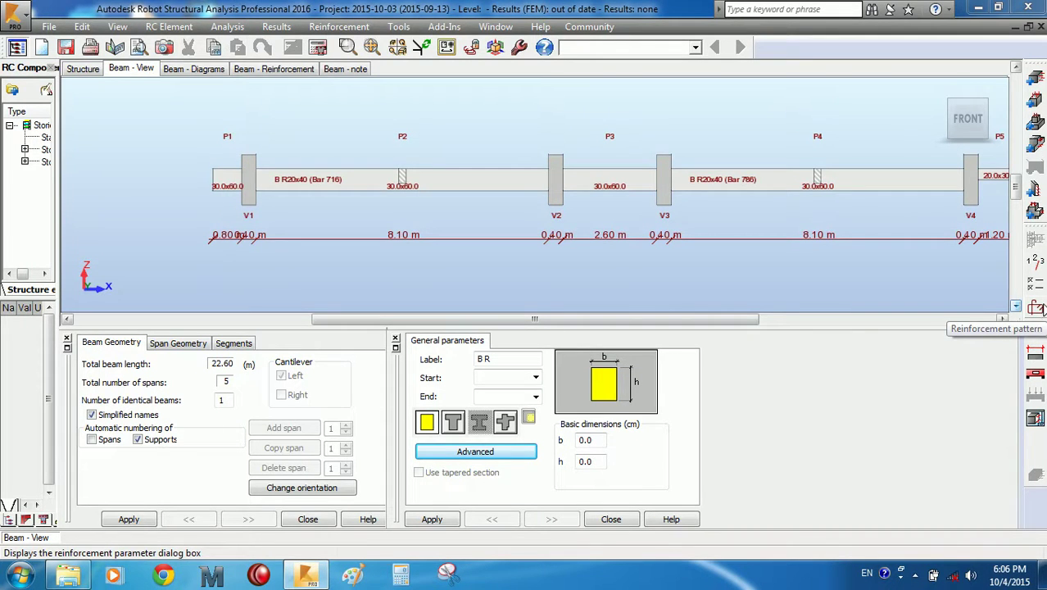
Step: Pan the beam drawing left and zoom in and out to inspect it
{"action": "middle_click_drag", "start_coordinate": [642, 227], "coordinate": [534, 233]}
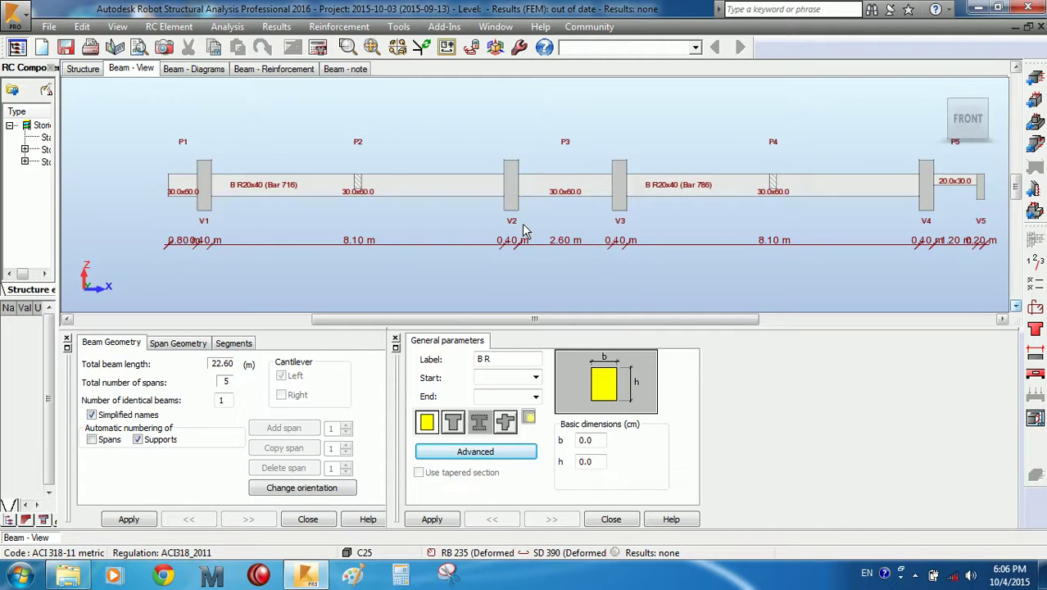
{"action": "scroll", "coordinate": [491, 204], "scroll_direction": "up", "scroll_amount": 1}
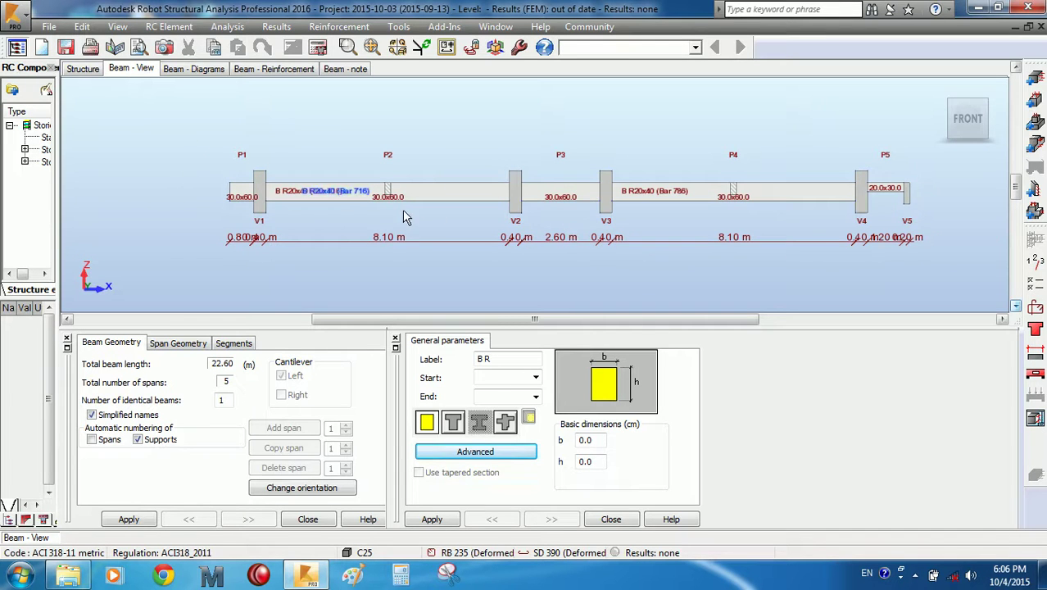
{"action": "scroll", "coordinate": [401, 207], "scroll_direction": "up", "scroll_amount": 1}
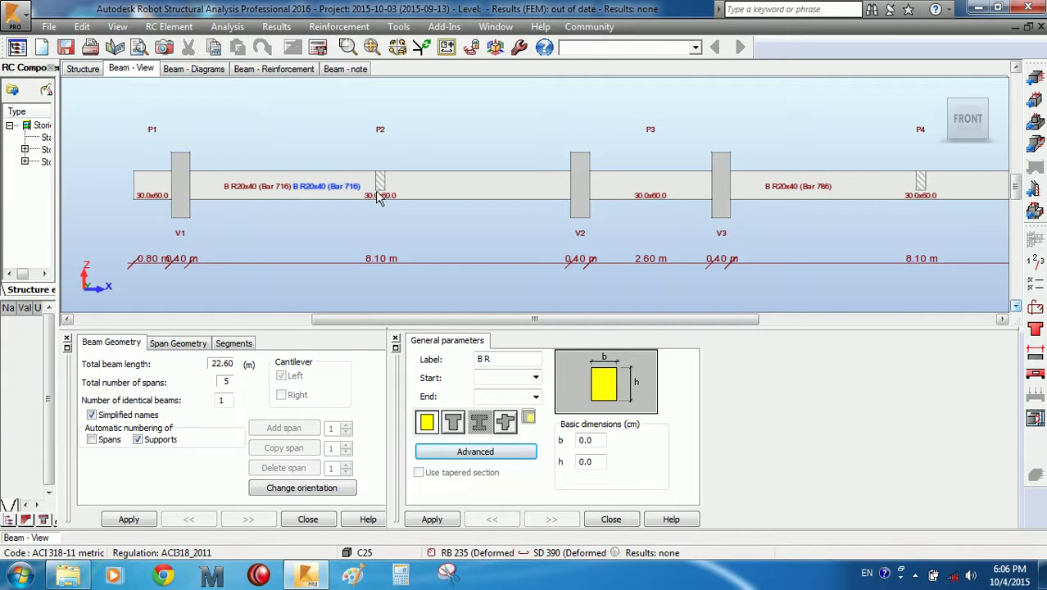
{"action": "scroll", "coordinate": [377, 201], "scroll_direction": "up", "scroll_amount": 1}
{"action": "scroll", "coordinate": [377, 211], "scroll_direction": "down", "scroll_amount": 1}
{"action": "scroll", "coordinate": [378, 219], "scroll_direction": "up", "scroll_amount": 1}
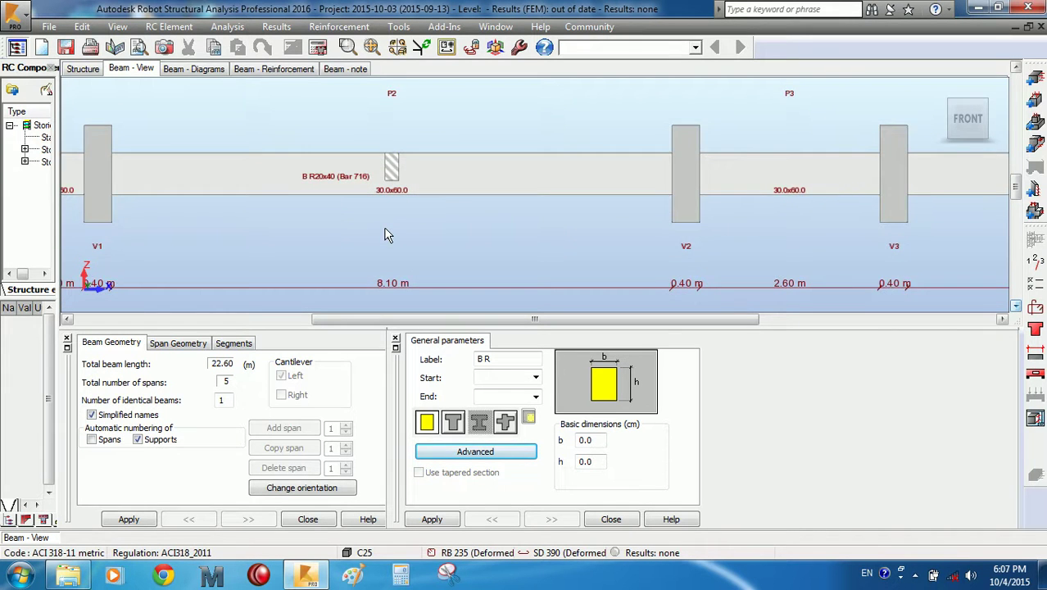
{"action": "scroll", "coordinate": [385, 231], "scroll_direction": "down", "scroll_amount": 1}
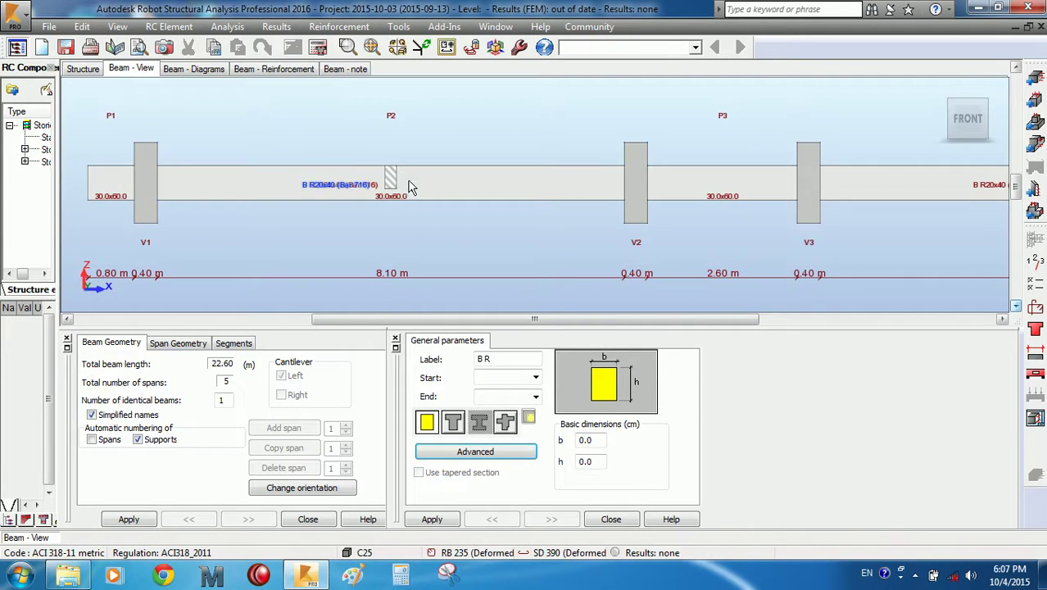
{"action": "scroll", "coordinate": [375, 222], "scroll_direction": "up", "scroll_amount": 1}
{"action": "scroll", "coordinate": [372, 229], "scroll_direction": "up", "scroll_amount": 1}
{"action": "scroll", "coordinate": [378, 236], "scroll_direction": "up", "scroll_amount": 1}
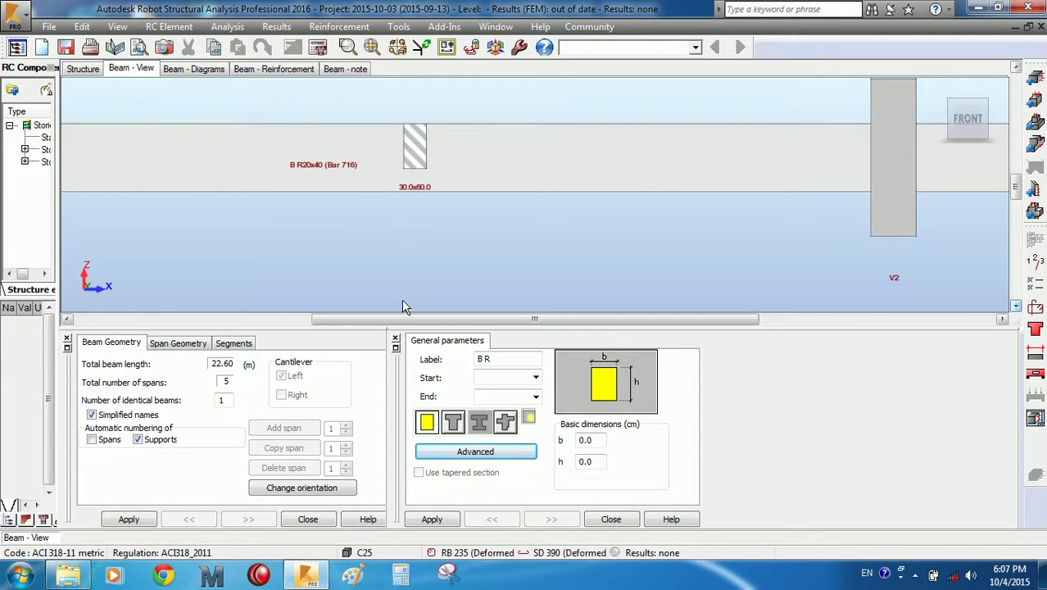
{"action": "scroll", "coordinate": [397, 204], "scroll_direction": "down", "scroll_amount": 1}
{"action": "scroll", "coordinate": [397, 204], "scroll_direction": "down", "scroll_amount": 2}
{"action": "scroll", "coordinate": [397, 203], "scroll_direction": "down", "scroll_amount": 1}
{"action": "scroll", "coordinate": [594, 193], "scroll_direction": "up", "scroll_amount": 1}
{"action": "scroll", "coordinate": [574, 183], "scroll_direction": "up", "scroll_amount": 1}
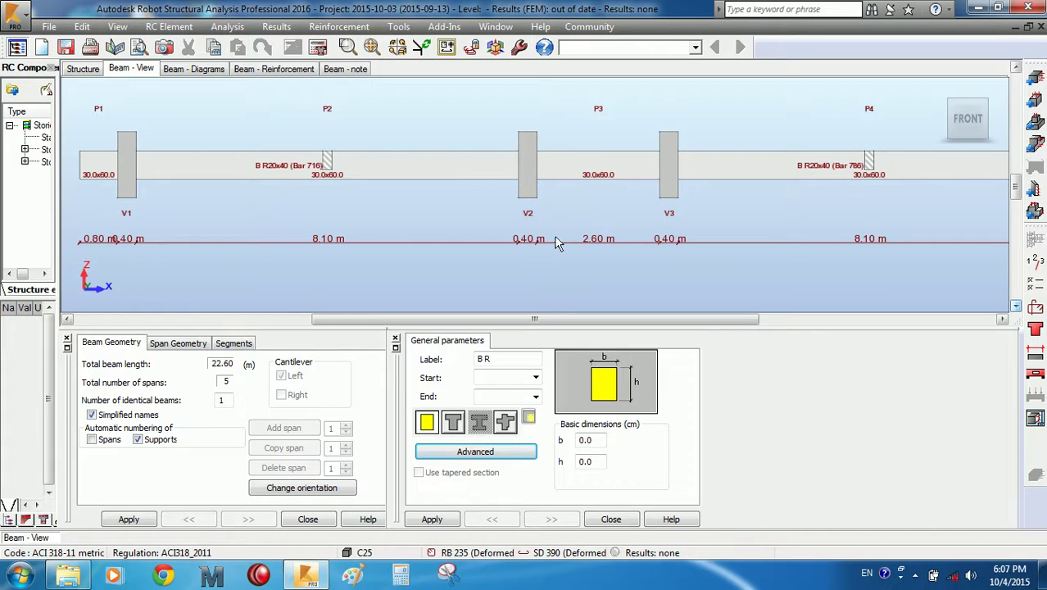
{"action": "scroll", "coordinate": [330, 200], "scroll_direction": "down", "scroll_amount": 1}
{"action": "scroll", "coordinate": [344, 217], "scroll_direction": "down", "scroll_amount": 1}
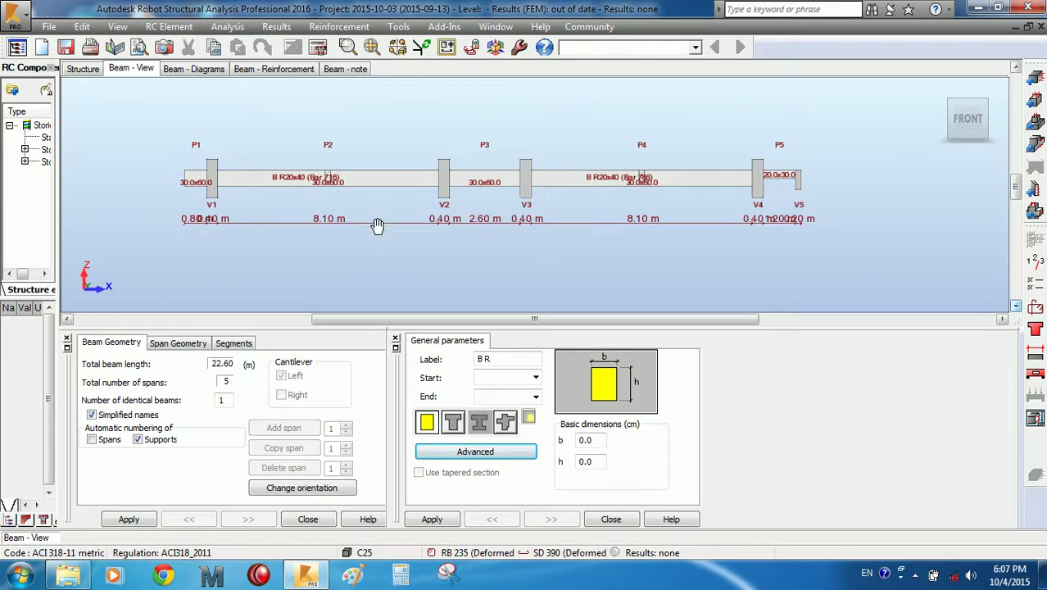
{"action": "scroll", "coordinate": [393, 236], "scroll_direction": "down", "scroll_amount": 1}
{"action": "scroll", "coordinate": [754, 217], "scroll_direction": "up", "scroll_amount": 2}
{"action": "scroll", "coordinate": [721, 180], "scroll_direction": "up", "scroll_amount": 1}
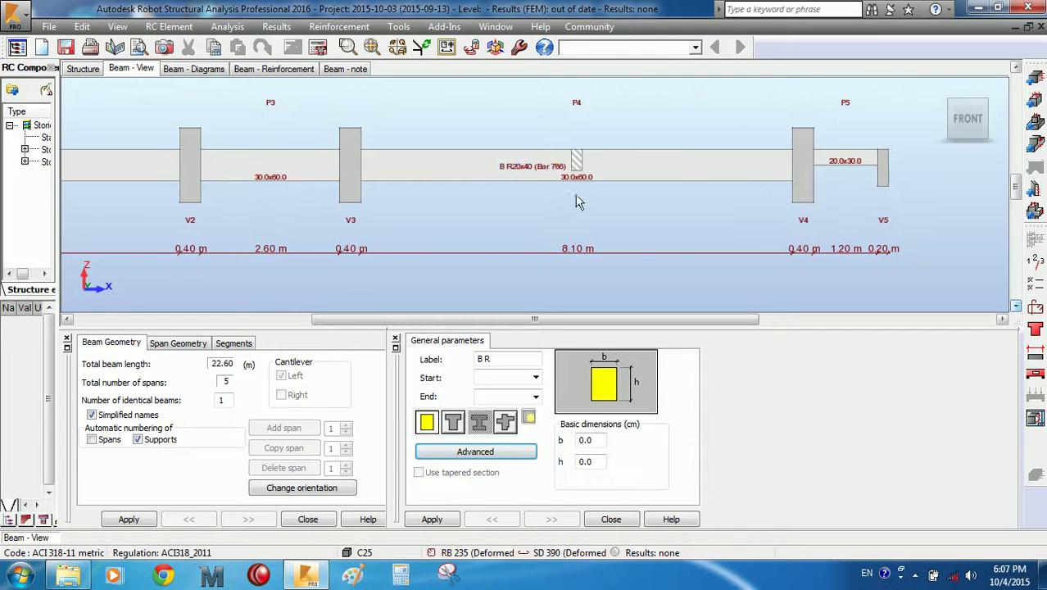
{"action": "scroll", "coordinate": [622, 203], "scroll_direction": "up", "scroll_amount": 1}
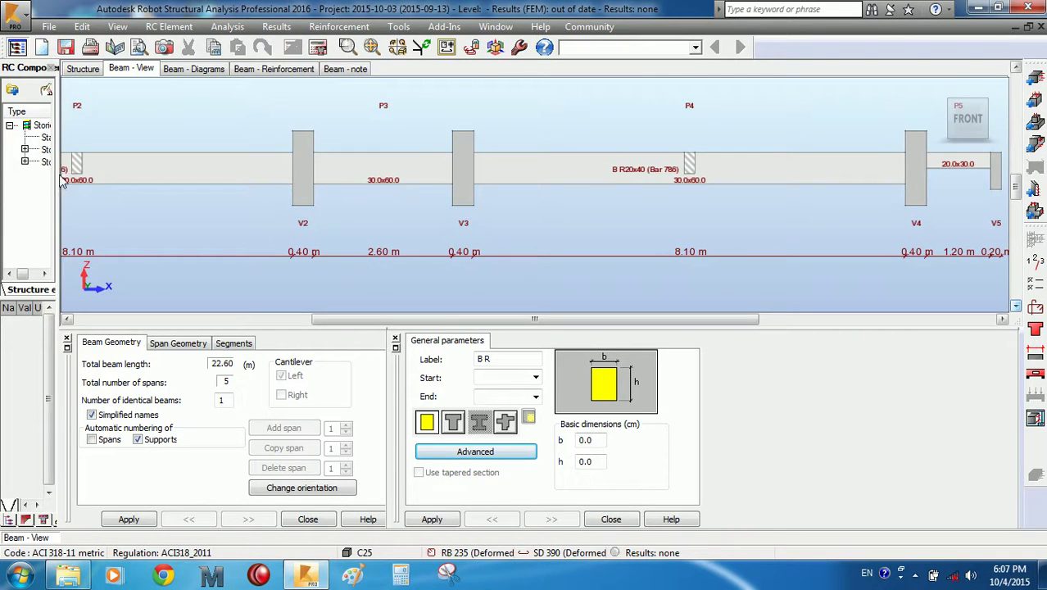
Step: Widen the structure tree and bring supports P2 and V1 back into view
{"action": "left_click_drag", "start_coordinate": [57, 180], "coordinate": [101, 182]}
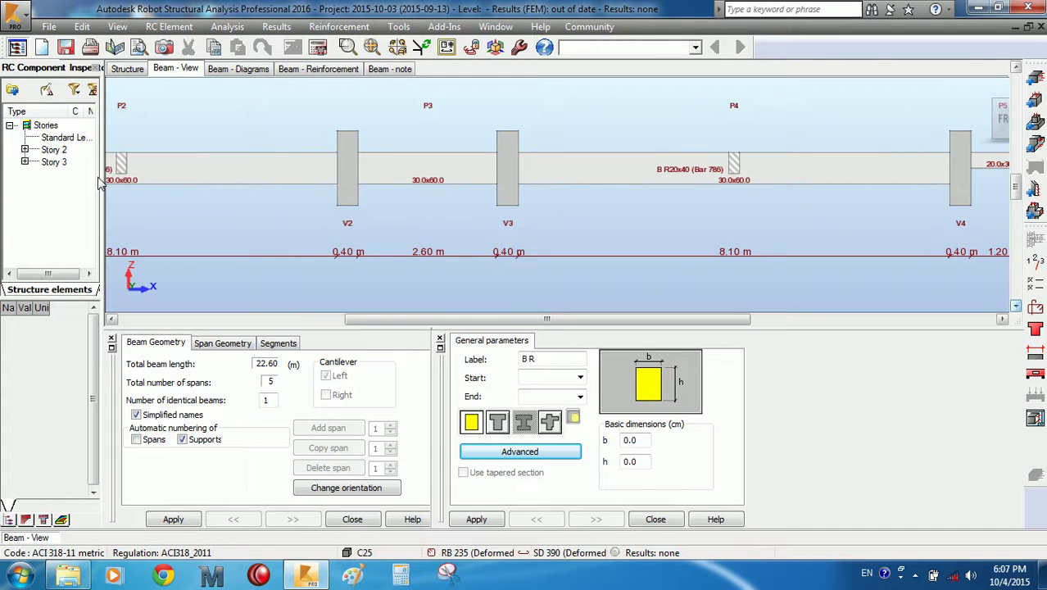
{"action": "scroll", "coordinate": [190, 216], "scroll_direction": "down", "scroll_amount": 1}
{"action": "middle_click_drag", "start_coordinate": [192, 215], "coordinate": [356, 222]}
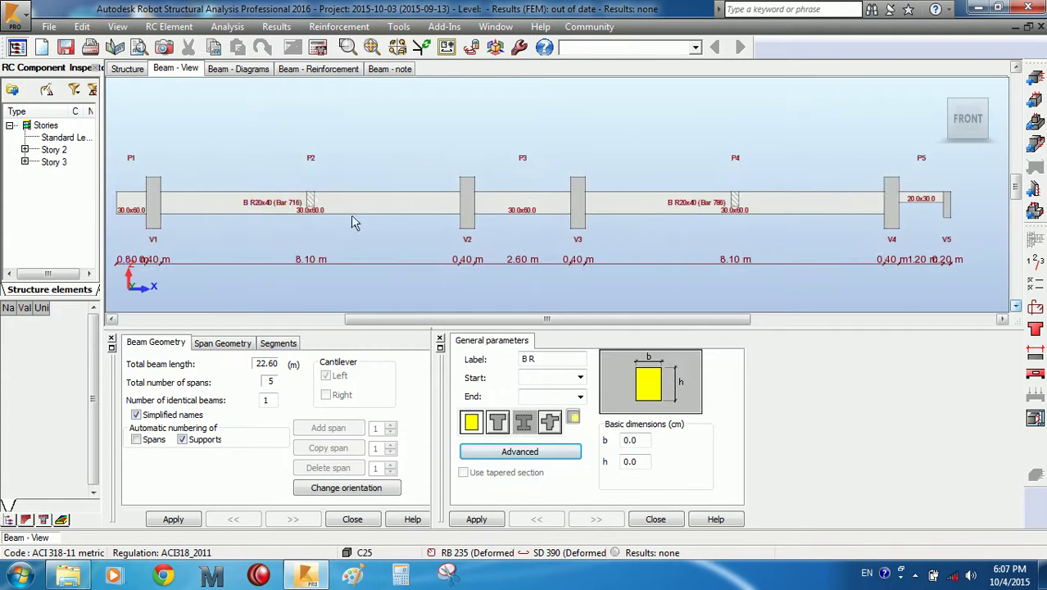
{"action": "scroll", "coordinate": [201, 222], "scroll_direction": "up", "scroll_amount": 1}
{"action": "scroll", "coordinate": [201, 222], "scroll_direction": "up", "scroll_amount": 1}
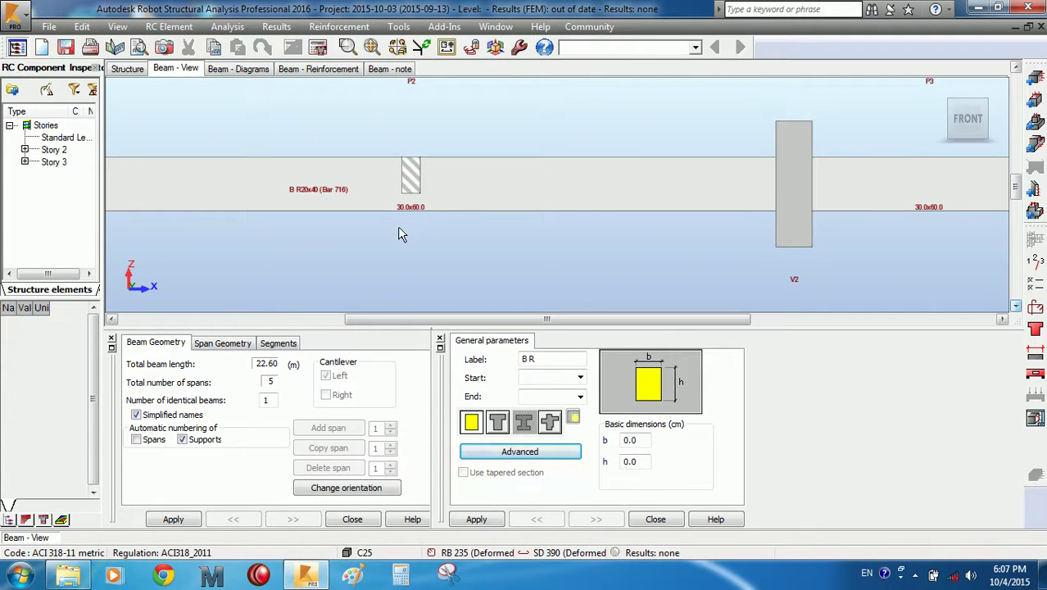
{"action": "scroll", "coordinate": [397, 226], "scroll_direction": "down", "scroll_amount": 1}
{"action": "scroll", "coordinate": [409, 229], "scroll_direction": "down", "scroll_amount": 1}
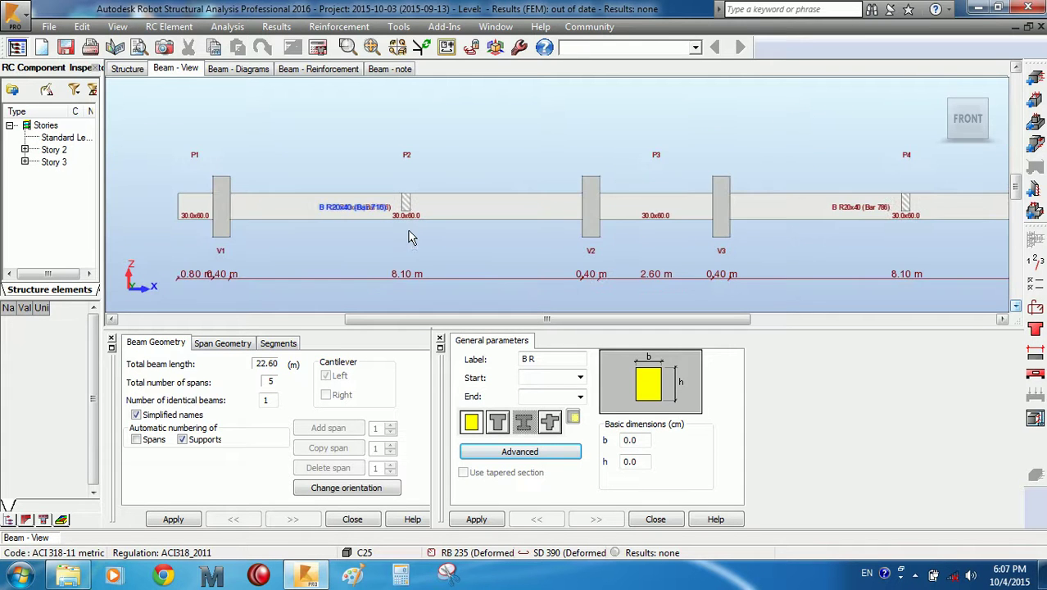
{"action": "scroll", "coordinate": [409, 238], "scroll_direction": "up", "scroll_amount": 1}
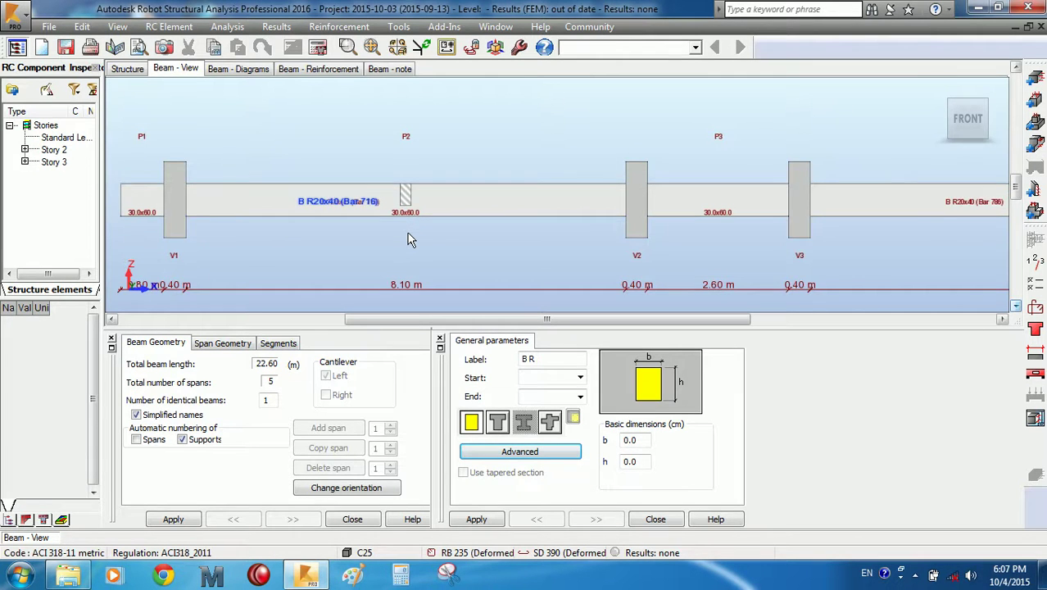
{"action": "scroll", "coordinate": [409, 238], "scroll_direction": "down", "scroll_amount": 1}
{"action": "scroll", "coordinate": [401, 225], "scroll_direction": "down", "scroll_amount": 1}
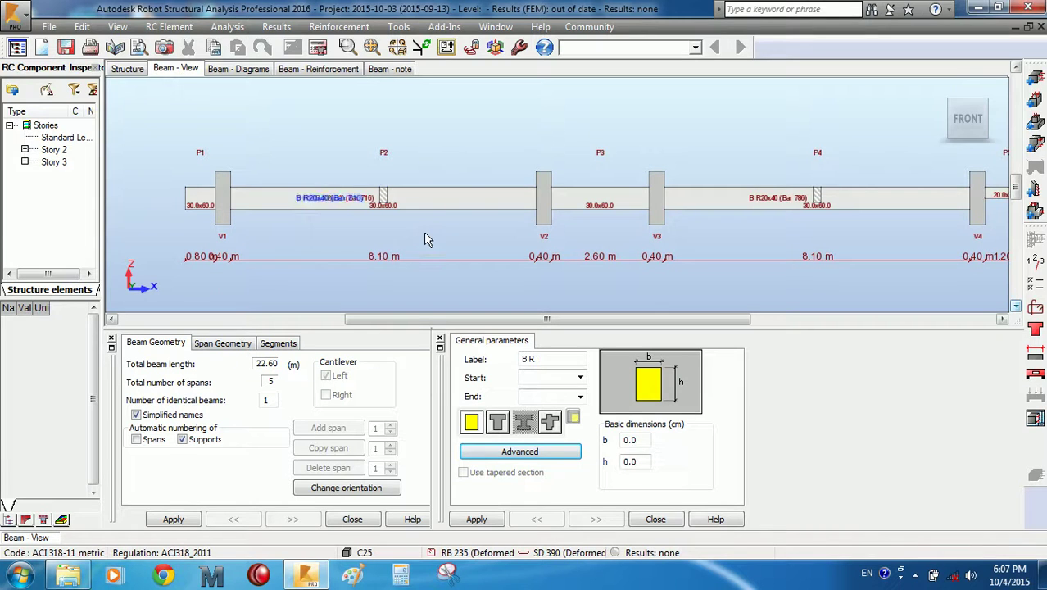
Step: Look over the beam openings width and height, then close without adding an opening
{"action": "left_click", "coordinate": [900, 573]}
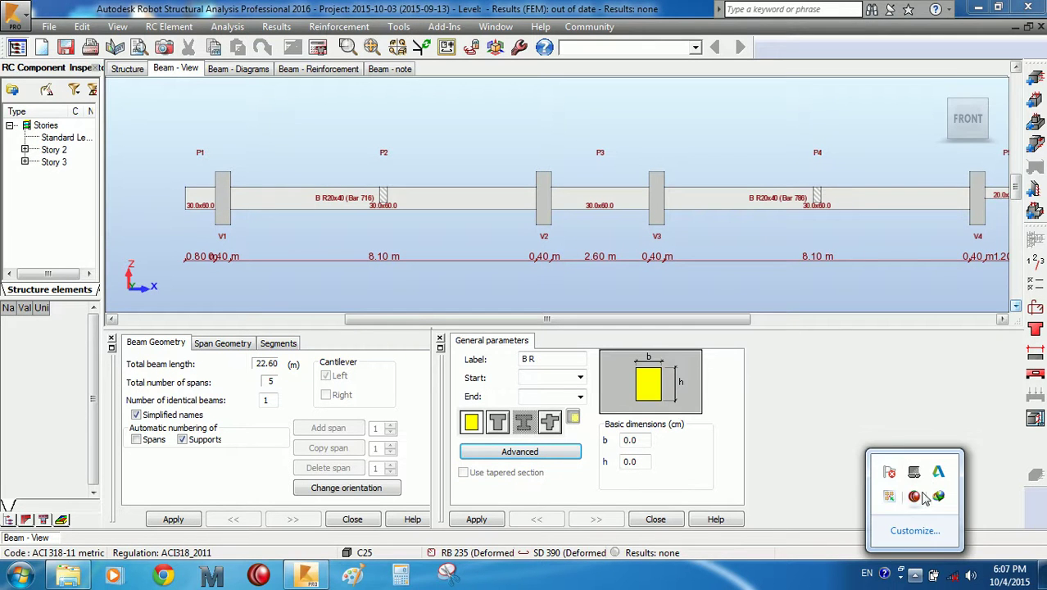
{"action": "left_click", "coordinate": [920, 495]}
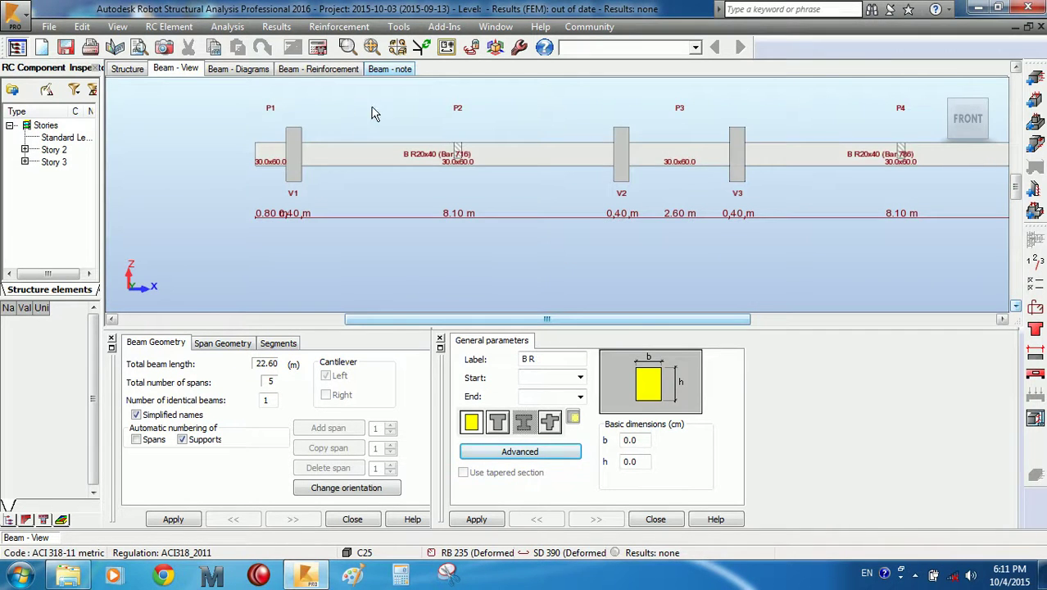
{"action": "left_click", "coordinate": [227, 27]}
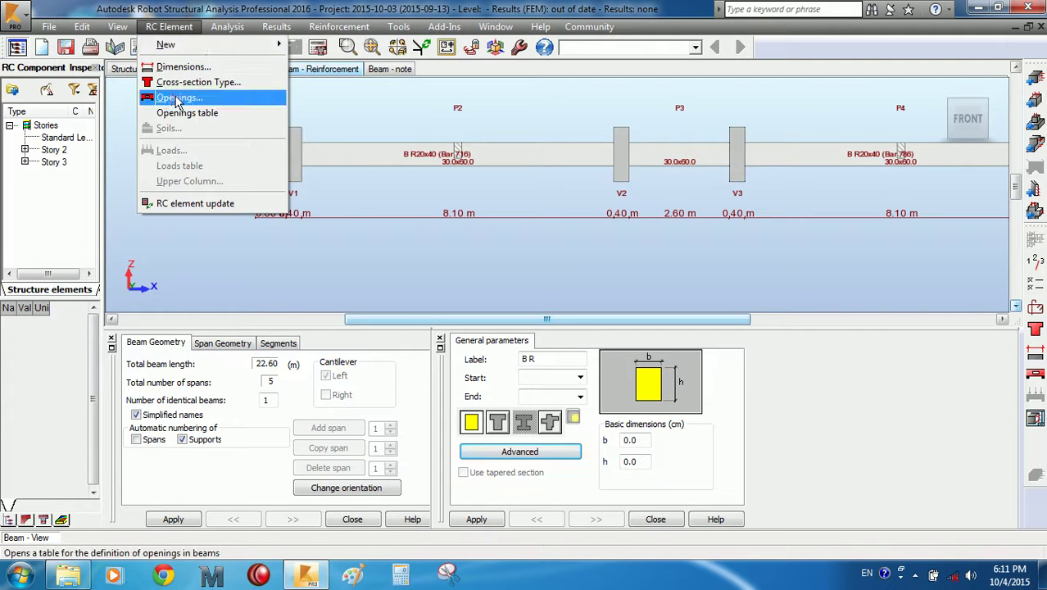
{"action": "left_click", "coordinate": [177, 98]}
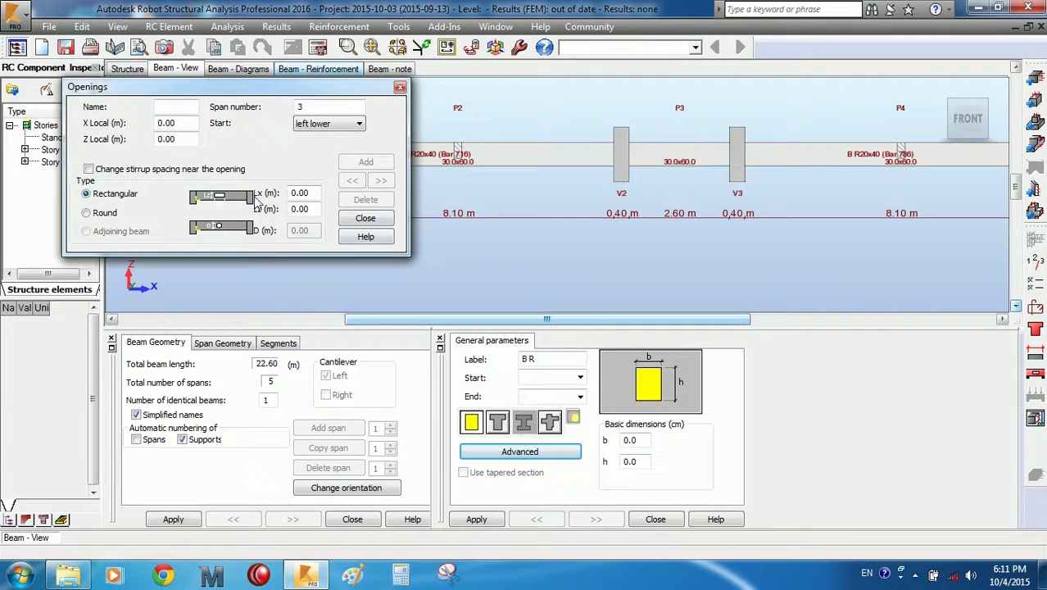
{"action": "left_click", "coordinate": [303, 193]}
{"action": "left_click", "coordinate": [305, 208]}
{"action": "double_click", "coordinate": [305, 208]}
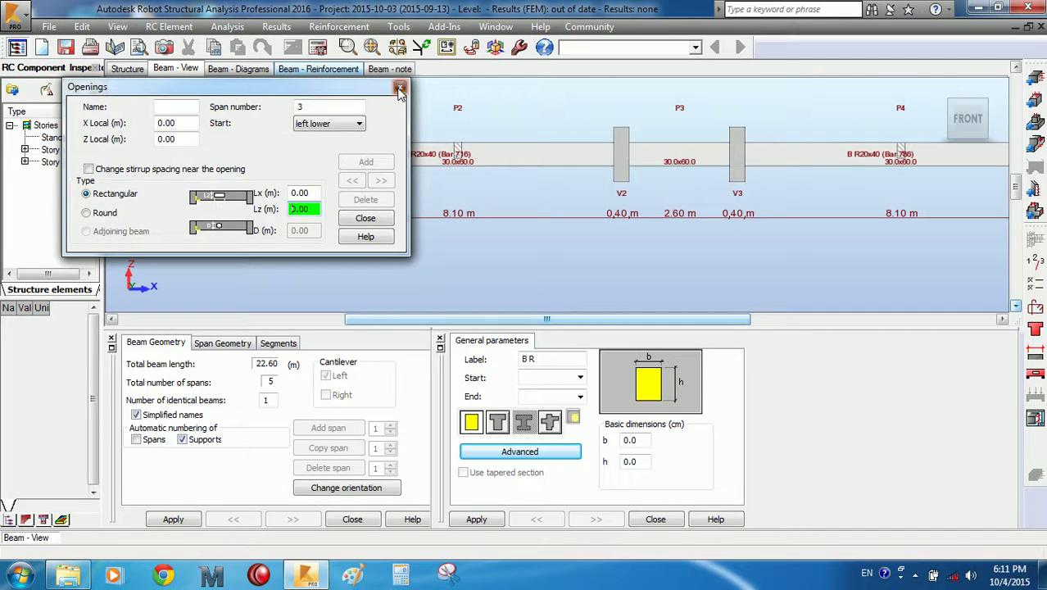
{"action": "left_click", "coordinate": [400, 89]}
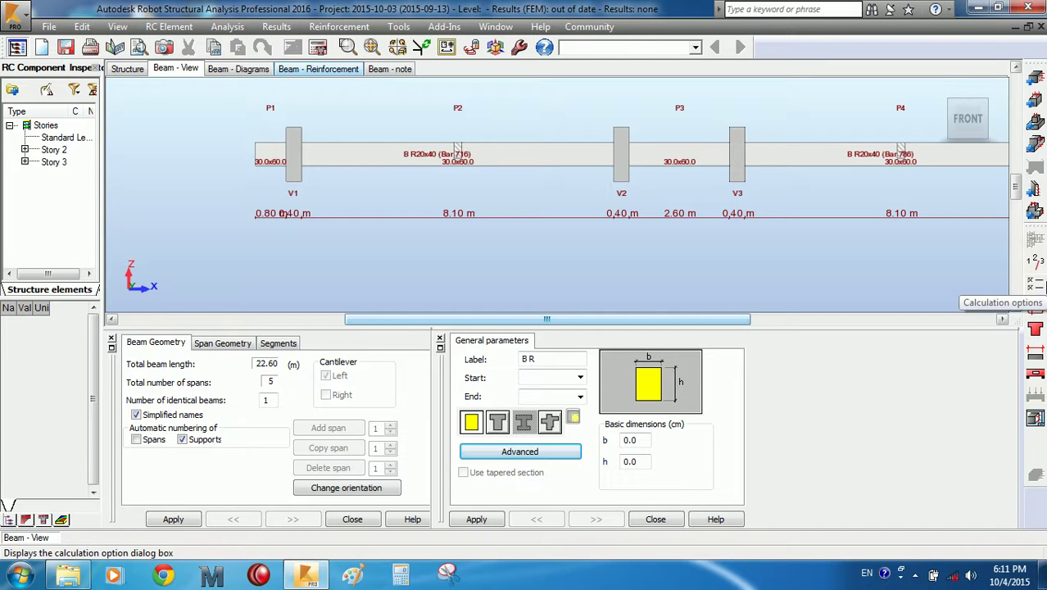
Step: Choose the ACI318-11 calculation options set, reviewing the advanced settings before and after
{"action": "left_click", "coordinate": [1033, 283]}
{"action": "left_click", "coordinate": [530, 280]}
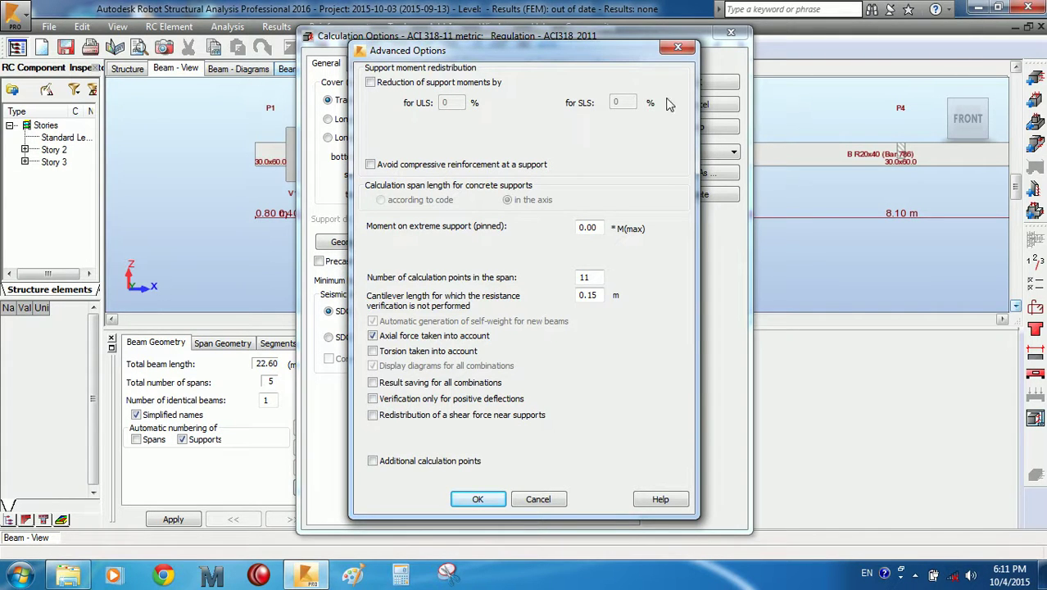
{"action": "left_click", "coordinate": [677, 48]}
{"action": "left_click", "coordinate": [698, 153]}
{"action": "left_click", "coordinate": [690, 166]}
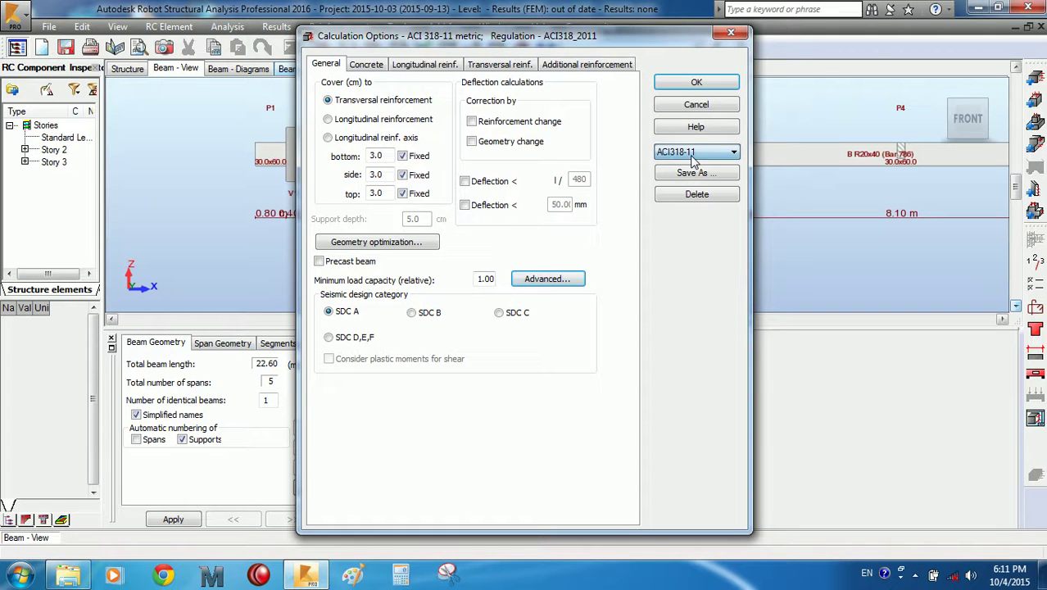
{"action": "left_click", "coordinate": [572, 280]}
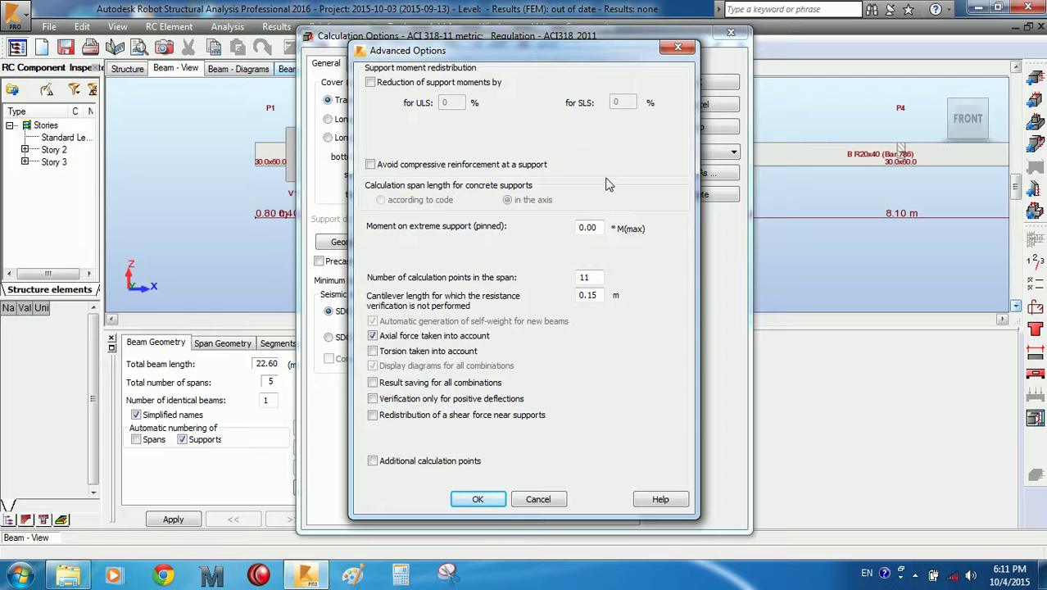
{"action": "left_click", "coordinate": [677, 46]}
Step: Confirm the calculation options, then show the Story 3 beam zoomed to fit supports P1 to V5
{"action": "left_click", "coordinate": [729, 34]}
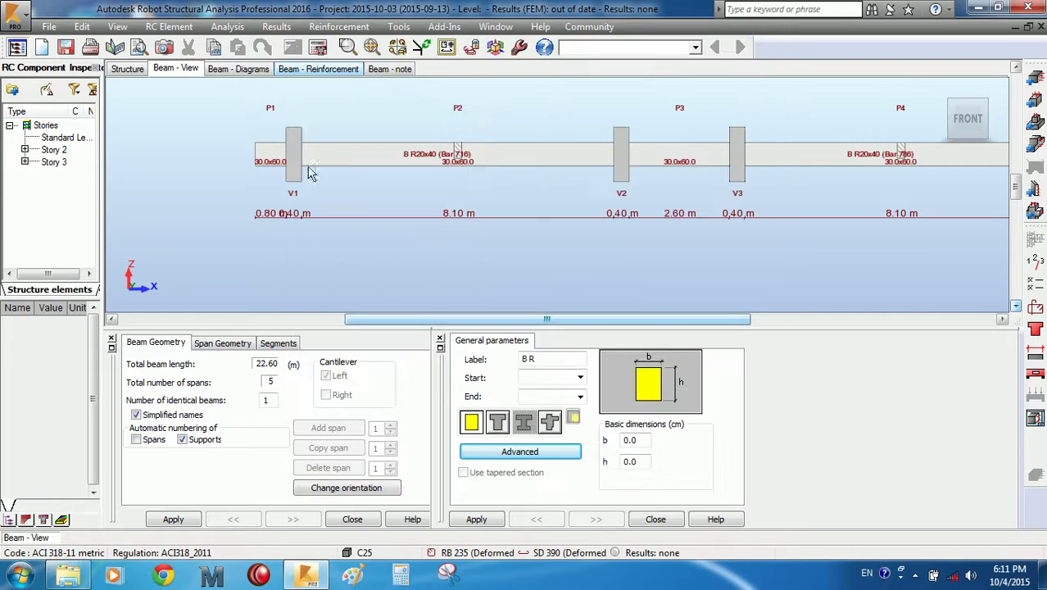
{"action": "left_click", "coordinate": [25, 163]}
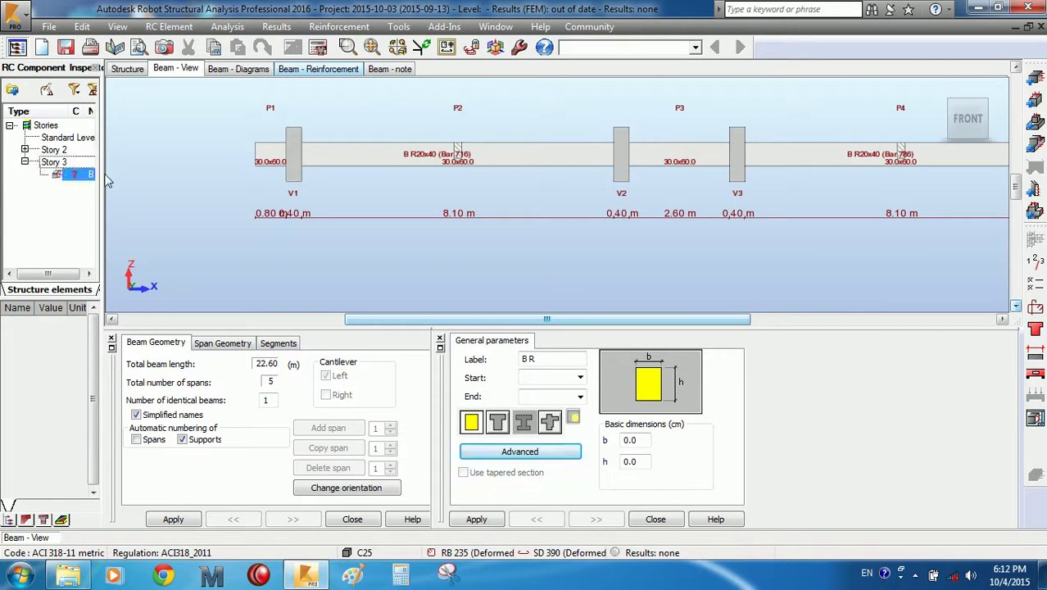
{"action": "left_click", "coordinate": [77, 175]}
{"action": "scroll", "coordinate": [606, 236], "scroll_direction": "up", "scroll_amount": 5}
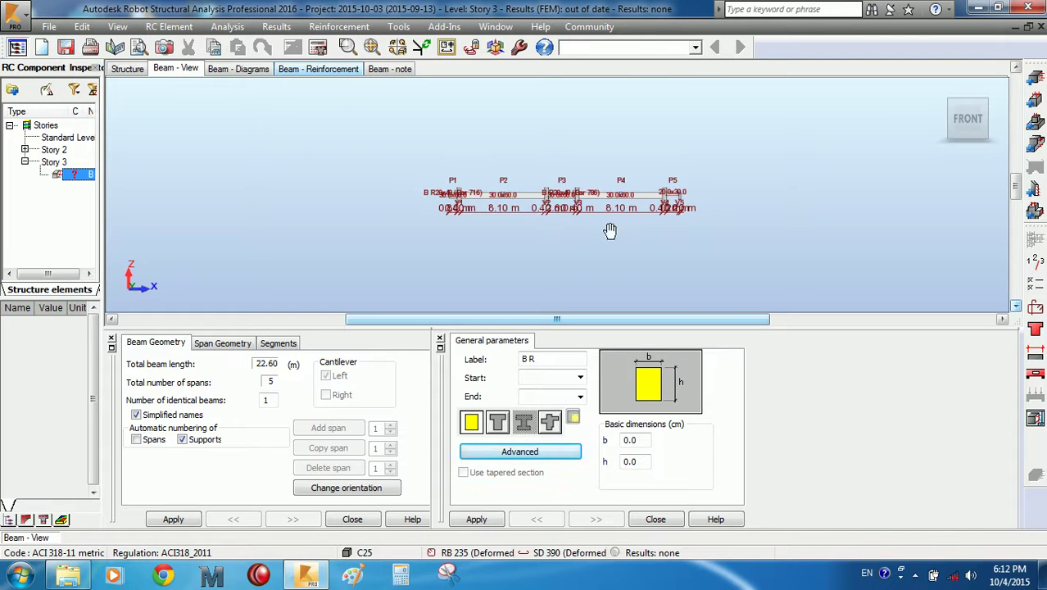
{"action": "scroll", "coordinate": [639, 260], "scroll_direction": "down", "scroll_amount": 1}
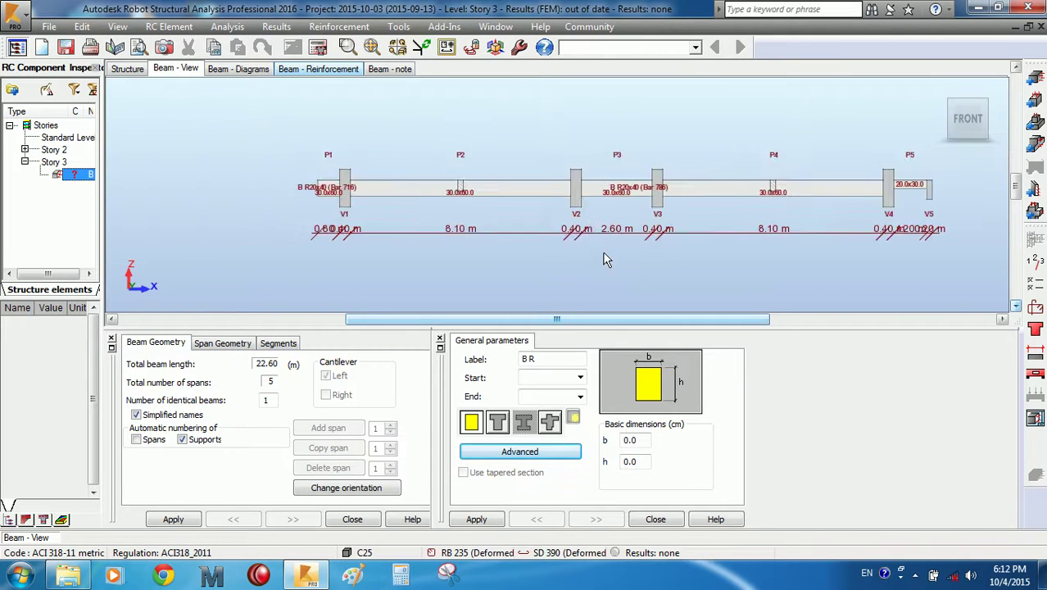
{"action": "scroll", "coordinate": [614, 257], "scroll_direction": "down", "scroll_amount": 1}
Step: Reopen the ACI 318-11 calculation options and their Advanced settings
{"action": "left_click", "coordinate": [1037, 299]}
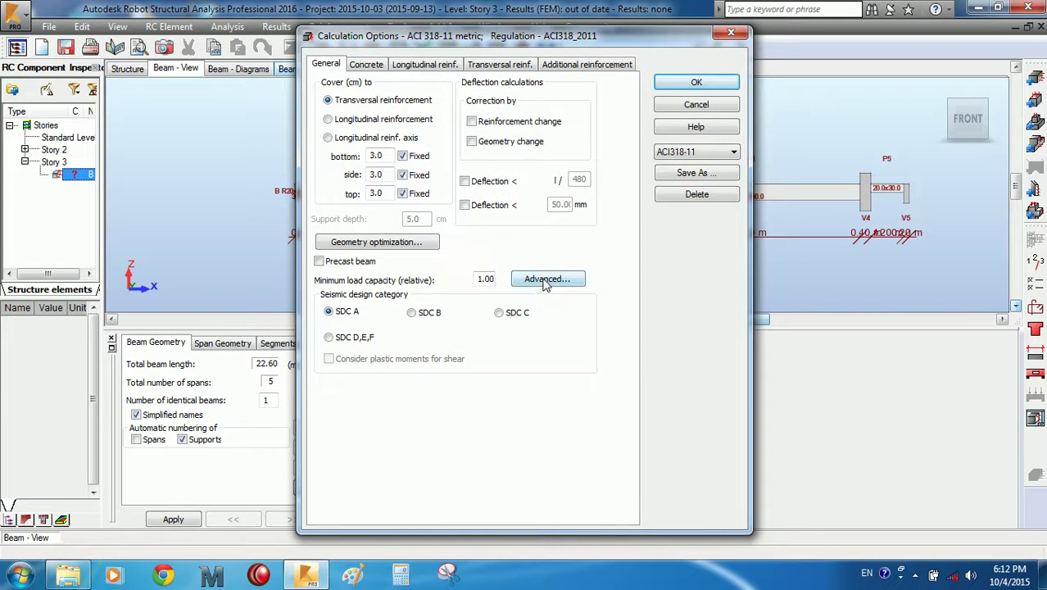
{"action": "left_click", "coordinate": [545, 281]}
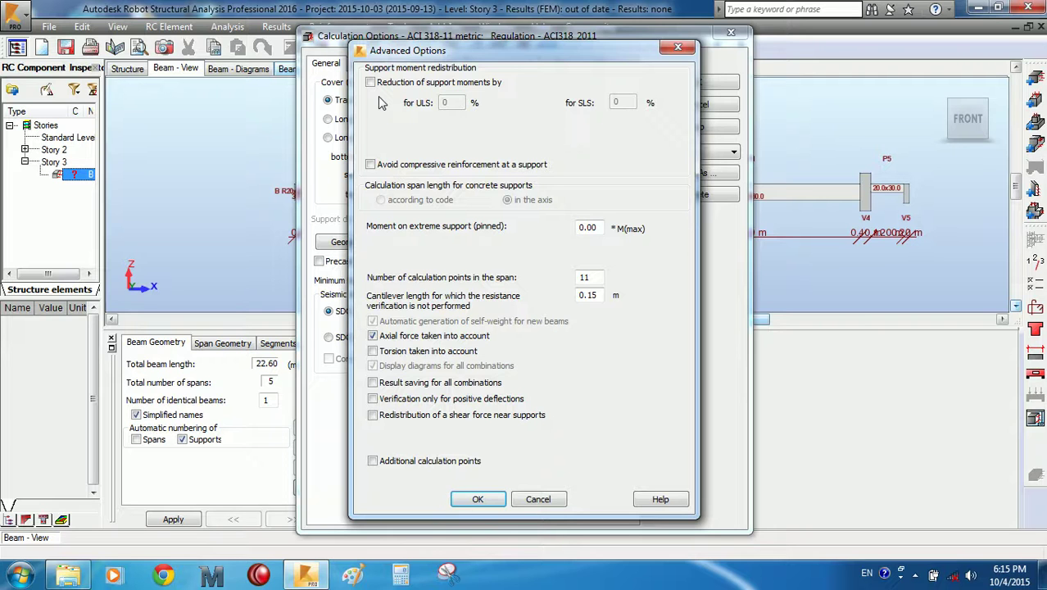
Step: Enable reduction of support moments and enter 10% for ULS
{"action": "left_click", "coordinate": [404, 82]}
{"action": "left_click", "coordinate": [446, 102]}
{"action": "type", "text": "10"}
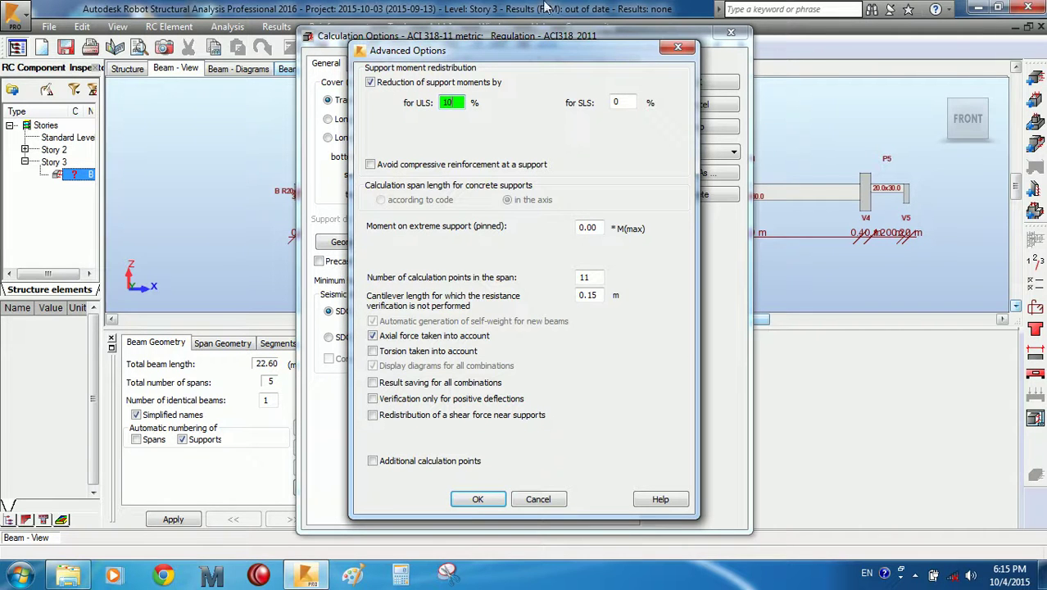
{"action": "left_click", "coordinate": [619, 99]}
Step: Enter 10 as the SLS support moment reduction percentage
{"action": "left_click", "coordinate": [620, 103]}
{"action": "type", "text": "10"}
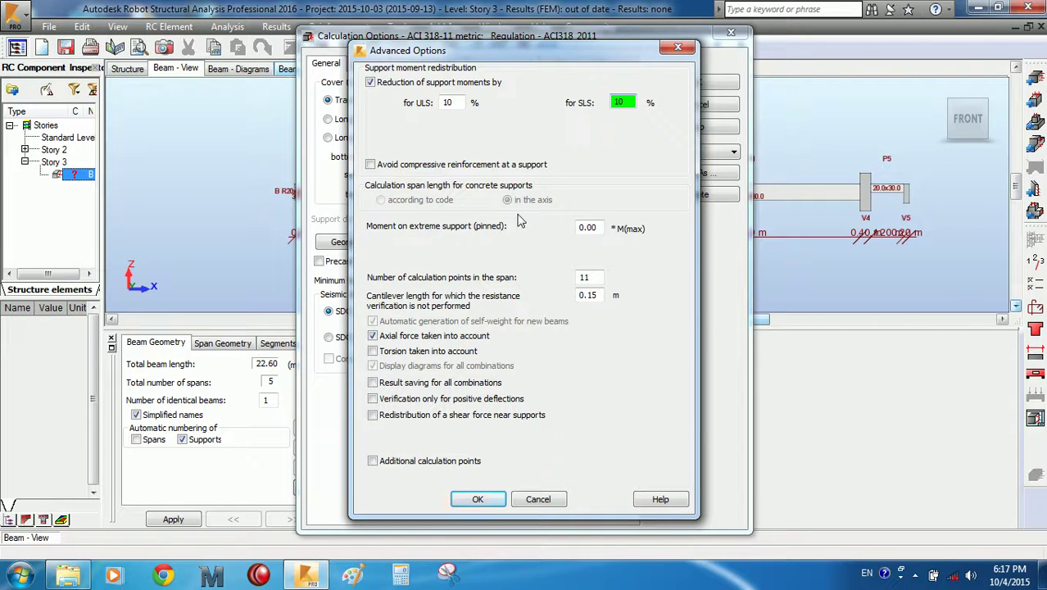
Step: Select the 0.00 moment value for the extreme pinned support
{"action": "double_click", "coordinate": [594, 227]}
{"action": "left_click_drag", "start_coordinate": [597, 228], "coordinate": [545, 234]}
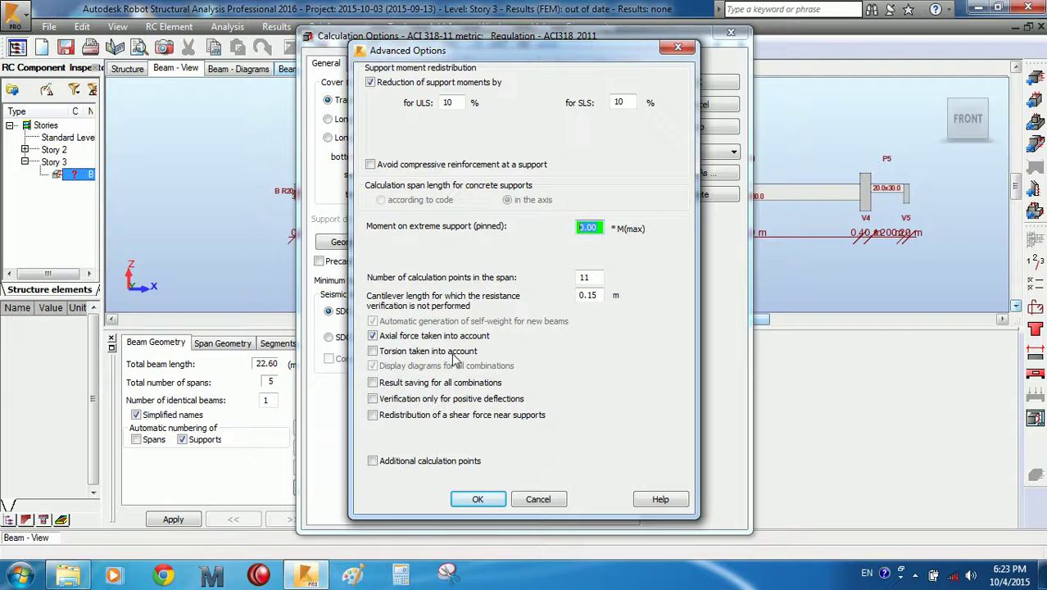
{"action": "left_click", "coordinate": [400, 575]}
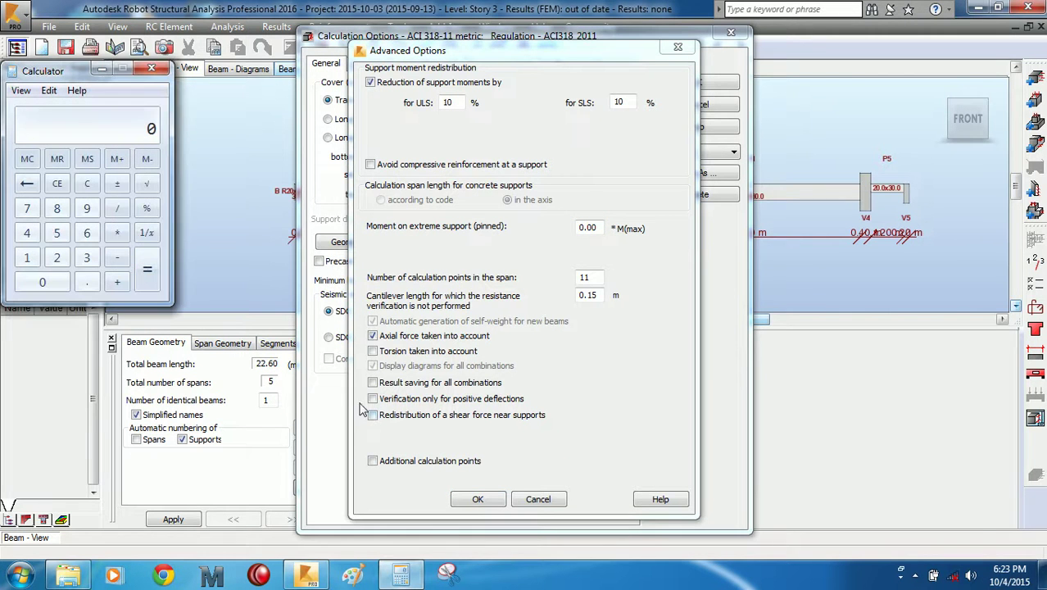
{"action": "type", "text": "1/24"}
{"action": "key", "text": "Return"}
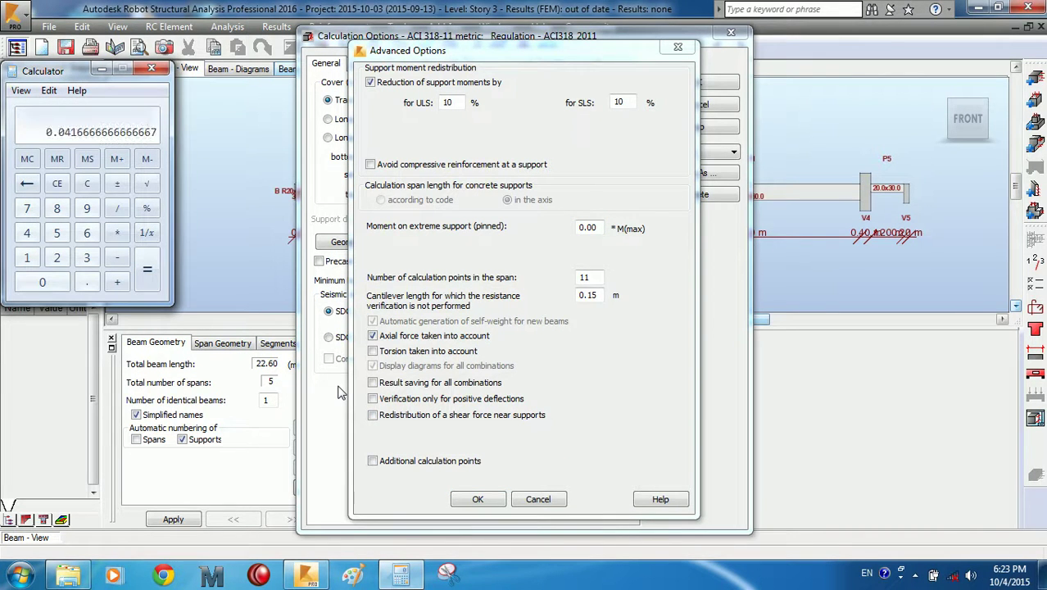
{"action": "key", "text": "Escape"}
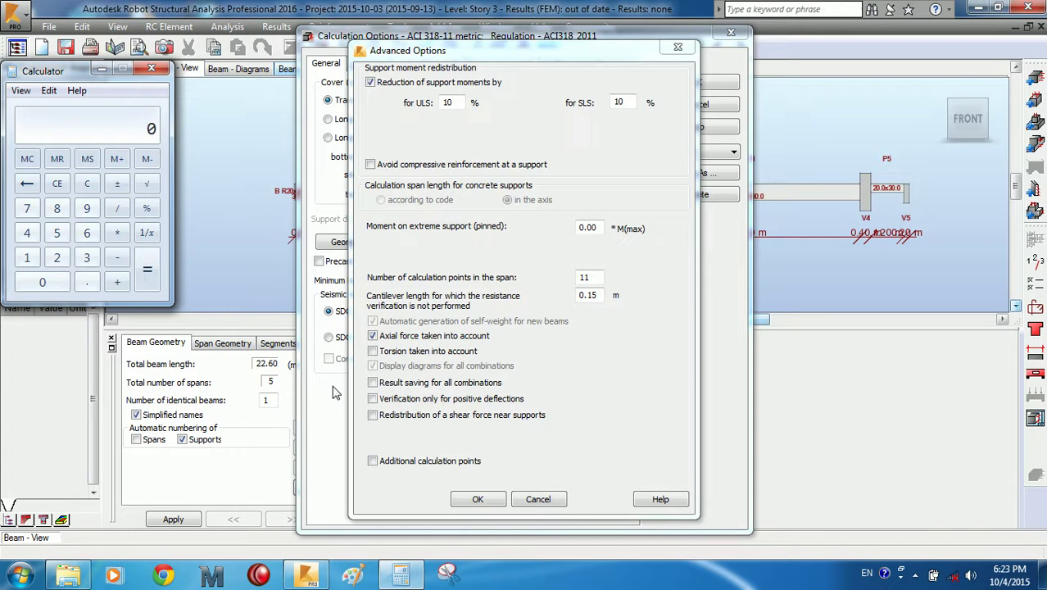
{"action": "left_click", "coordinate": [102, 69]}
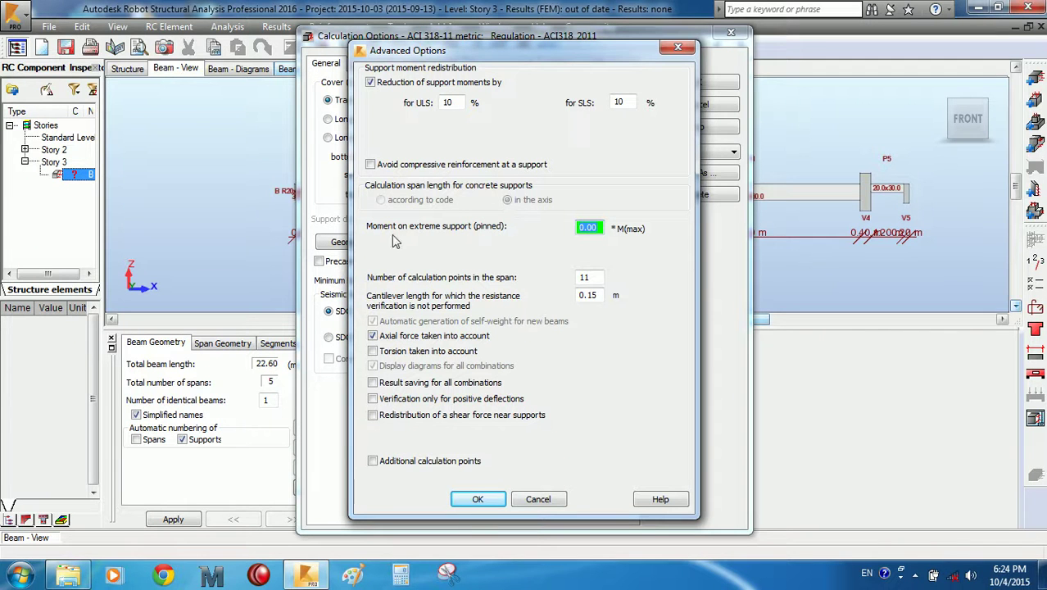
{"action": "left_click", "coordinate": [915, 576]}
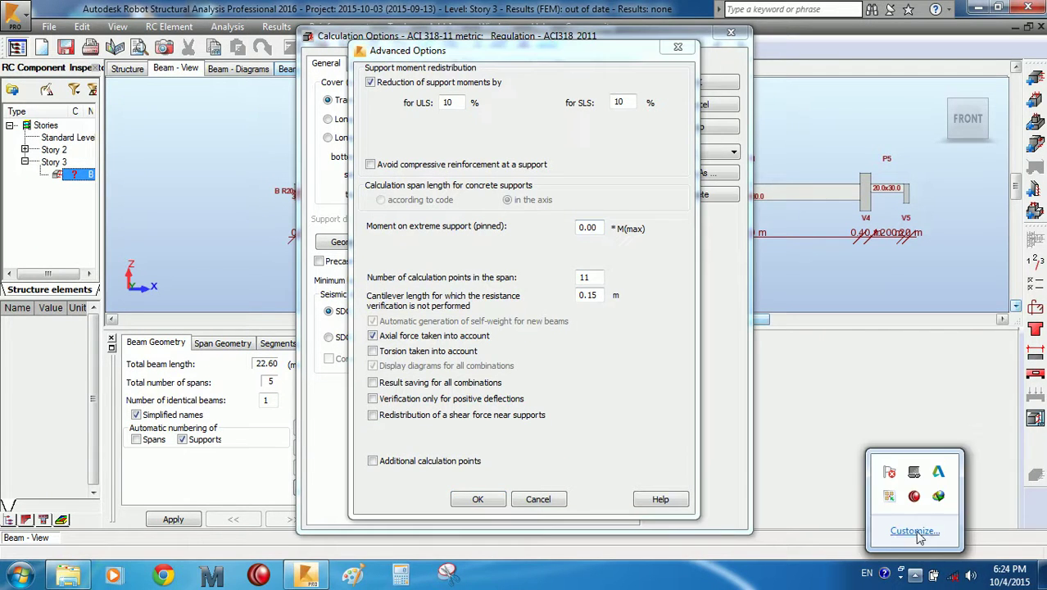
{"action": "left_click", "coordinate": [912, 496]}
{"action": "left_click", "coordinate": [822, 290]}
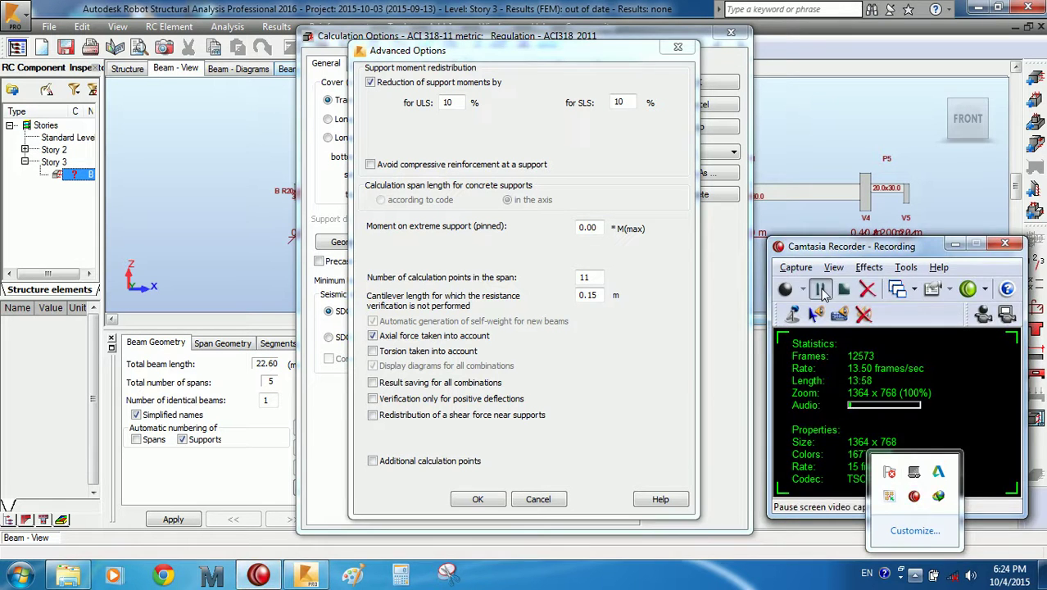
{"action": "double_click", "coordinate": [588, 228]}
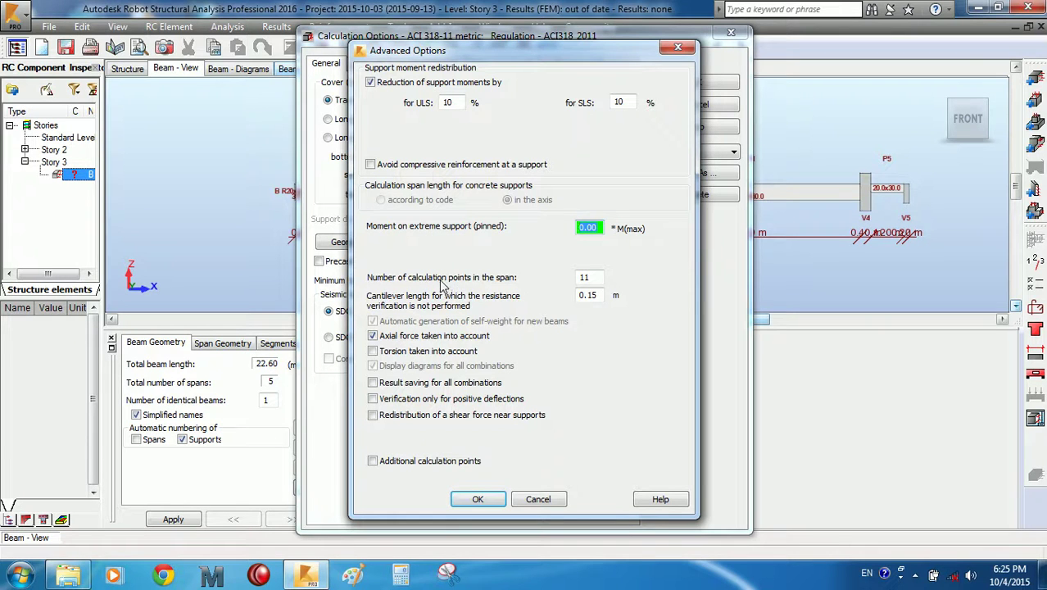
Step: Shift the Advanced Options window left to reveal more of Calculation Options
{"action": "left_click", "coordinate": [603, 276]}
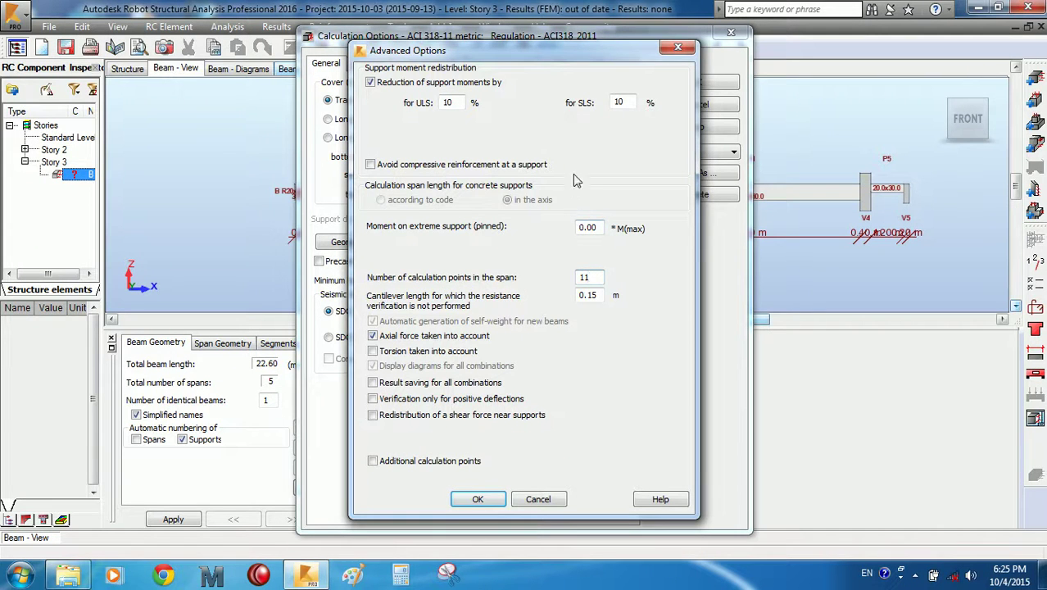
{"action": "left_click_drag", "start_coordinate": [587, 43], "coordinate": [464, 44]}
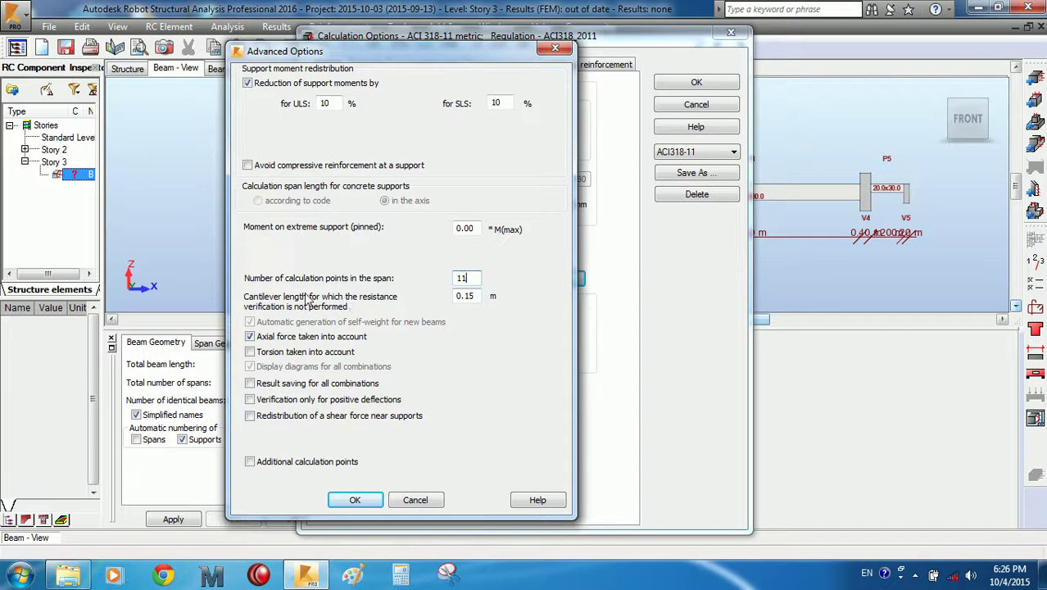
{"action": "double_click", "coordinate": [479, 295]}
{"action": "left_click", "coordinate": [703, 166]}
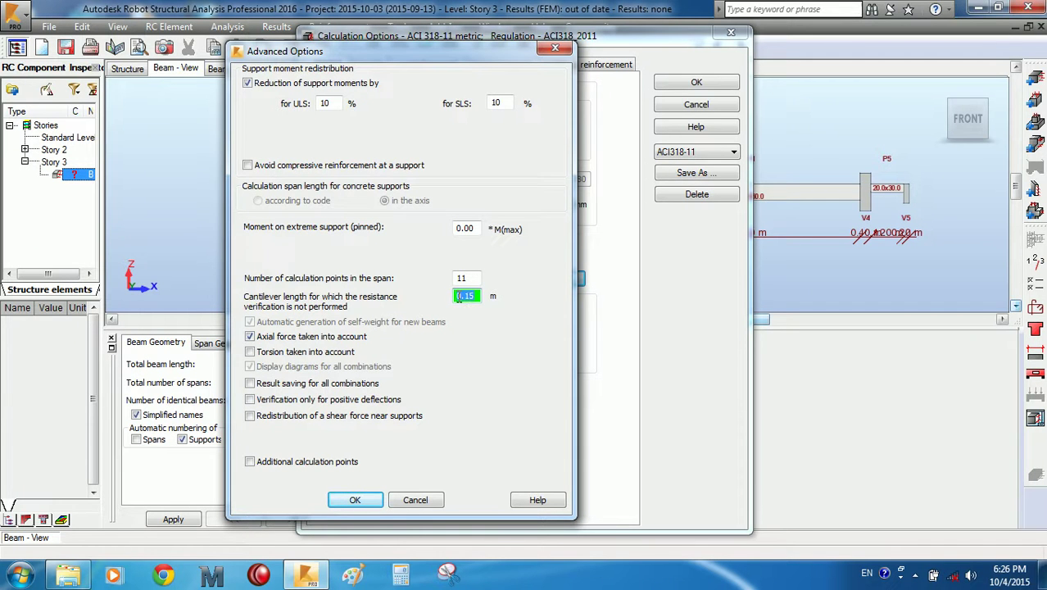
{"action": "left_click", "coordinate": [475, 298]}
Step: Leave torsion excluded and stop taking axial force into account
{"action": "left_click", "coordinate": [251, 352]}
{"action": "left_click", "coordinate": [250, 352]}
{"action": "left_click", "coordinate": [251, 352]}
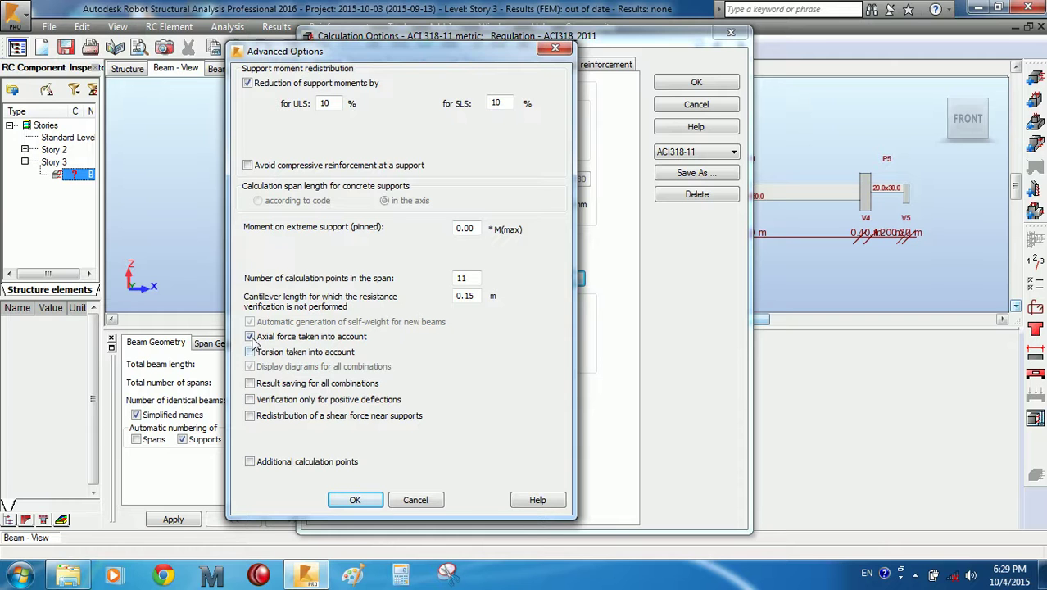
{"action": "left_click", "coordinate": [253, 339]}
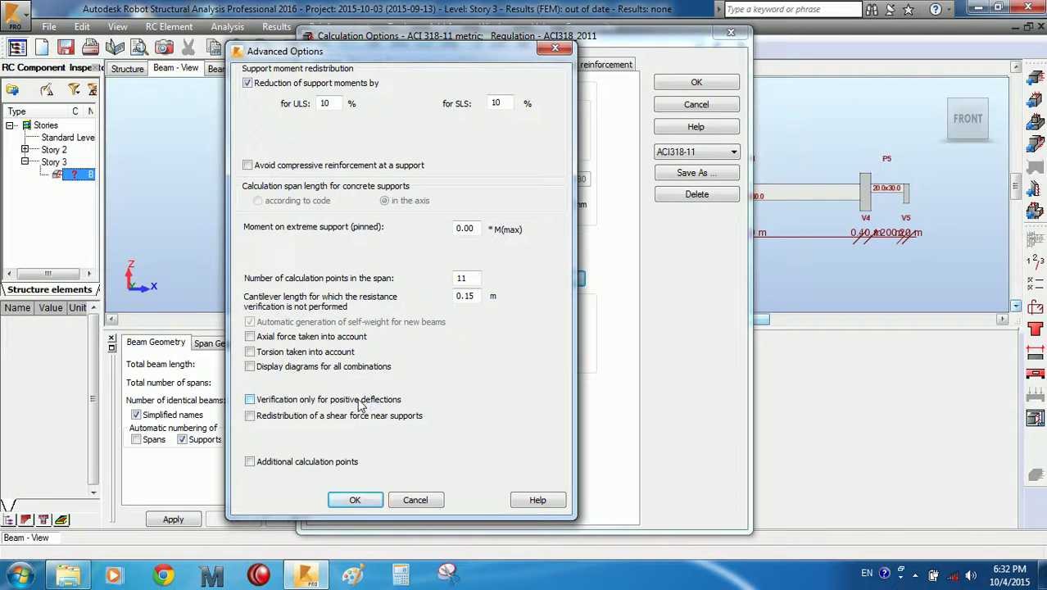
Step: Verify only positive deflections, leaving additional calculation points unchecked
{"action": "left_click", "coordinate": [250, 399]}
{"action": "left_click", "coordinate": [249, 462]}
{"action": "left_click", "coordinate": [251, 462]}
{"action": "left_click", "coordinate": [269, 468]}
{"action": "left_click", "coordinate": [269, 468]}
{"action": "left_click", "coordinate": [265, 470]}
{"action": "left_click", "coordinate": [266, 469]}
Step: Accept the advanced options and save the option set as ACI318-11
{"action": "left_click", "coordinate": [355, 500]}
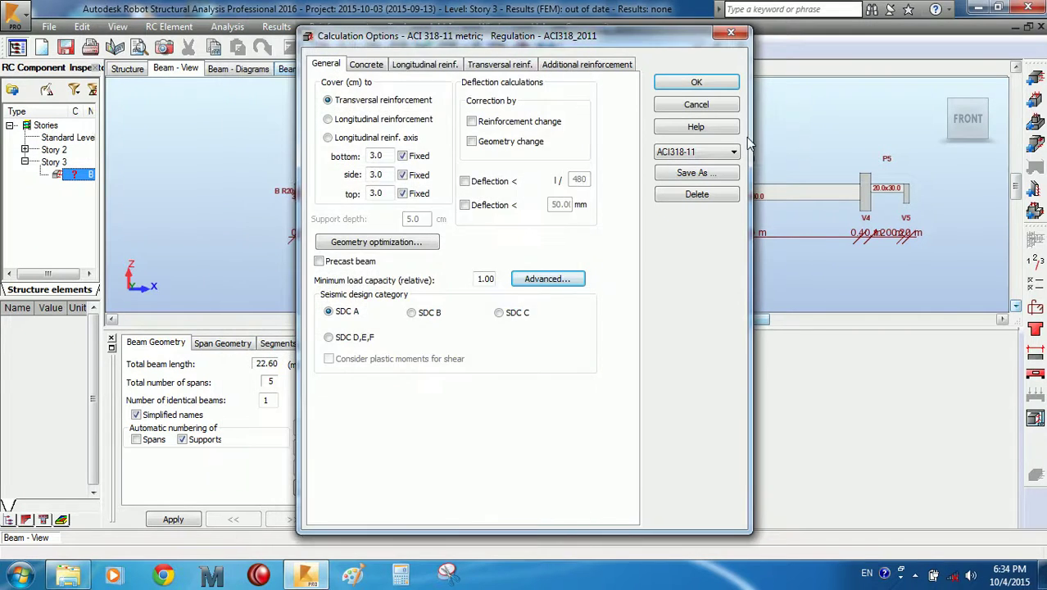
{"action": "left_click", "coordinate": [707, 175]}
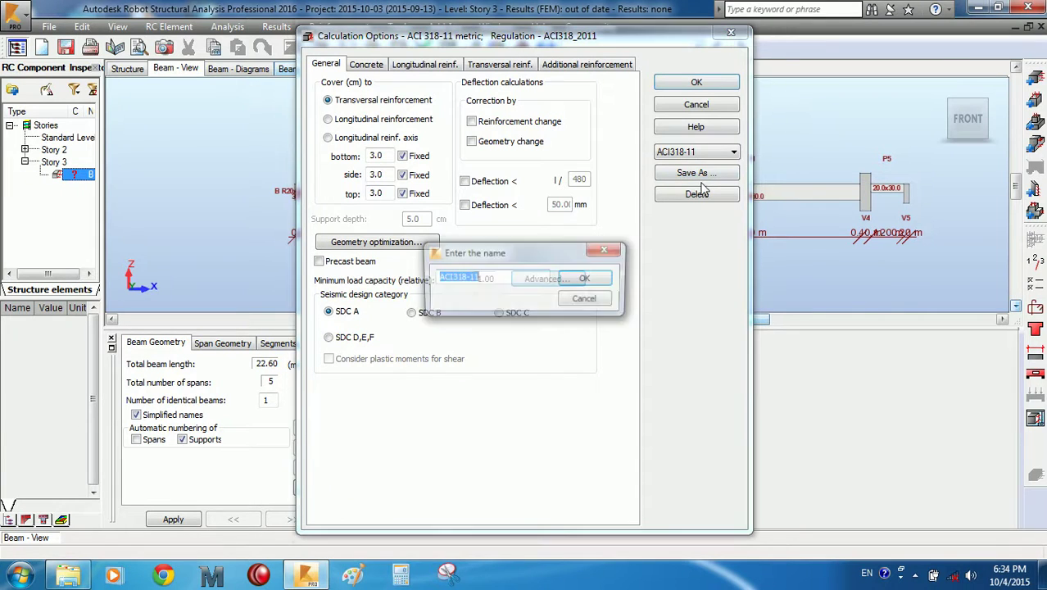
{"action": "left_click", "coordinate": [586, 279]}
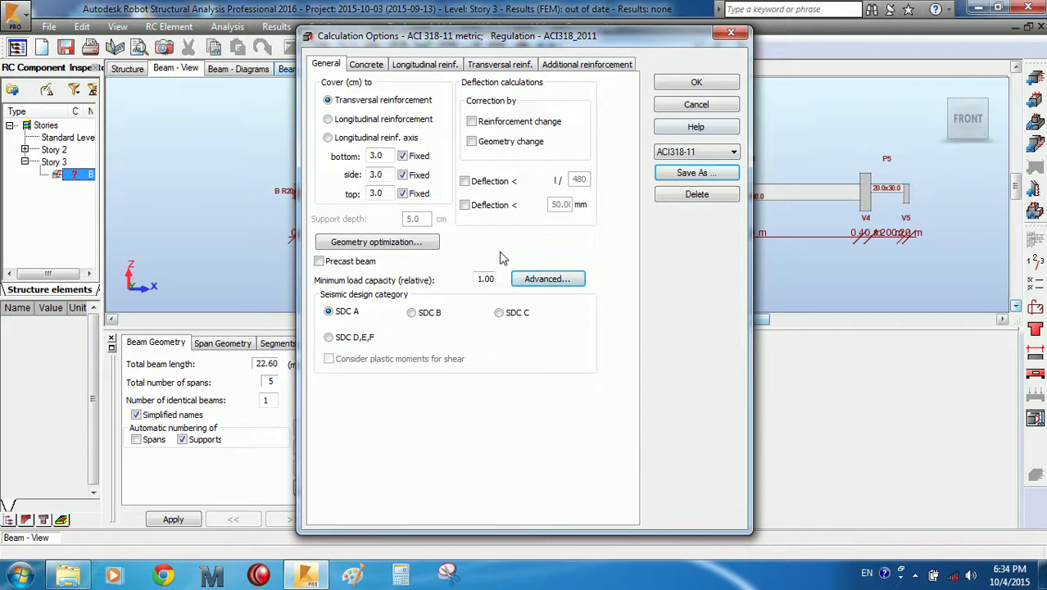
{"action": "left_click", "coordinate": [689, 177]}
{"action": "left_click", "coordinate": [588, 279]}
Step: Recheck advanced options, resave as ACI318-11 and apply the options to the beam
{"action": "left_click", "coordinate": [532, 280]}
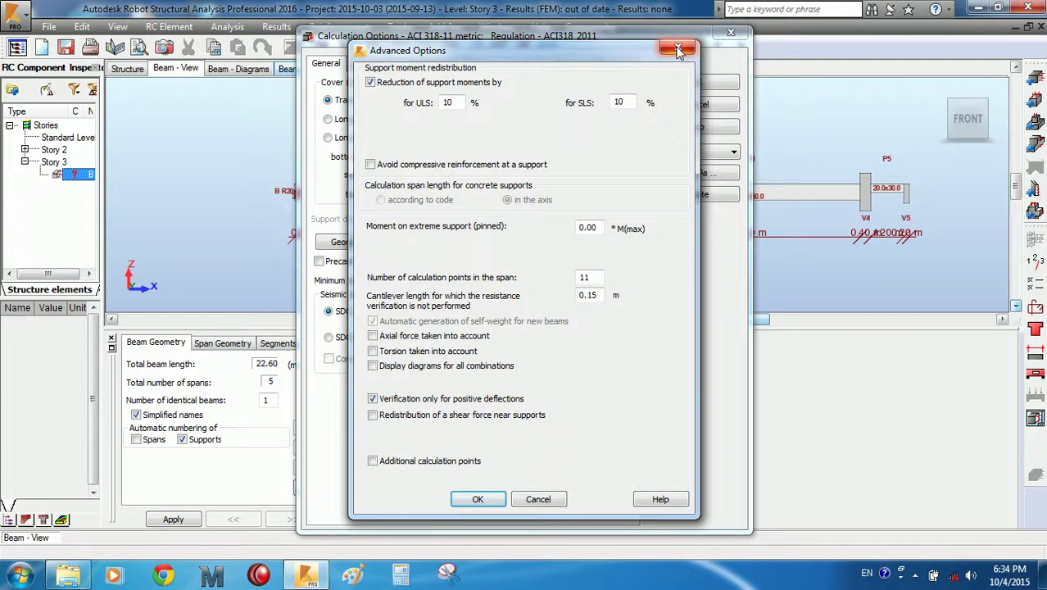
{"action": "left_click", "coordinate": [681, 50]}
{"action": "left_click", "coordinate": [693, 172]}
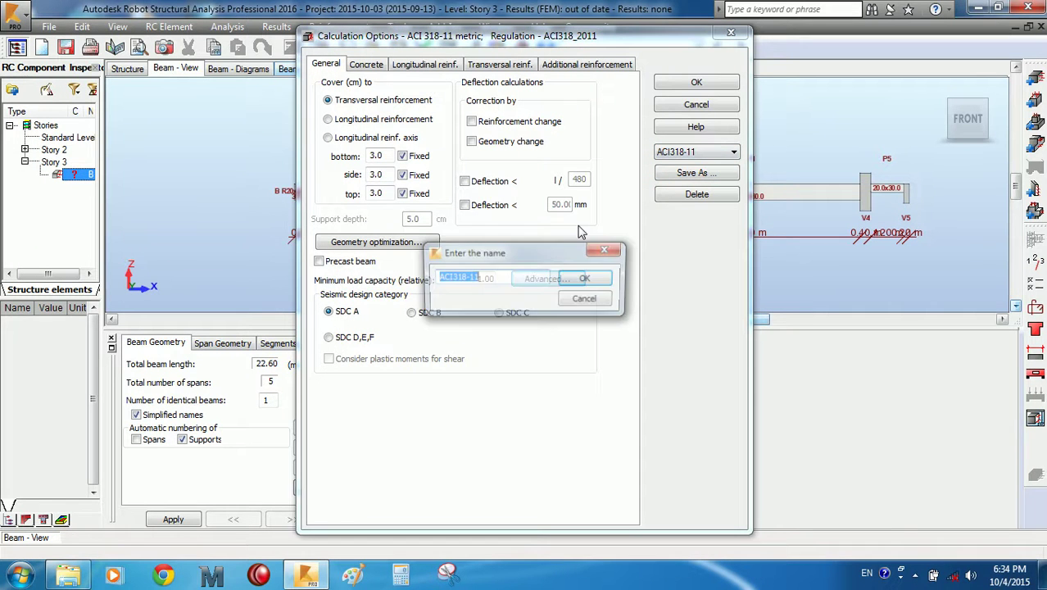
{"action": "left_click", "coordinate": [571, 281]}
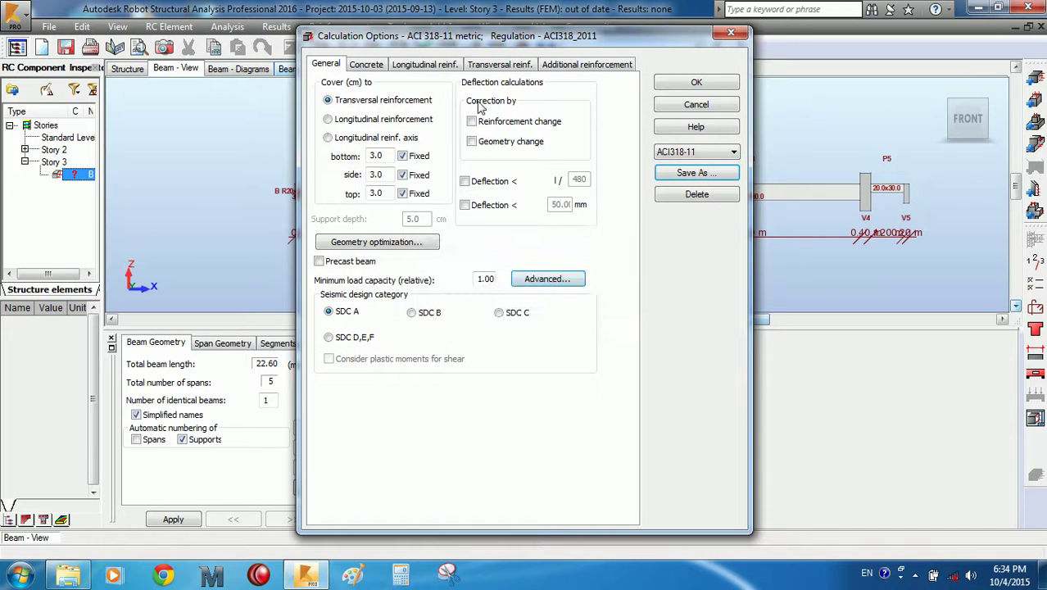
{"action": "left_click", "coordinate": [695, 85]}
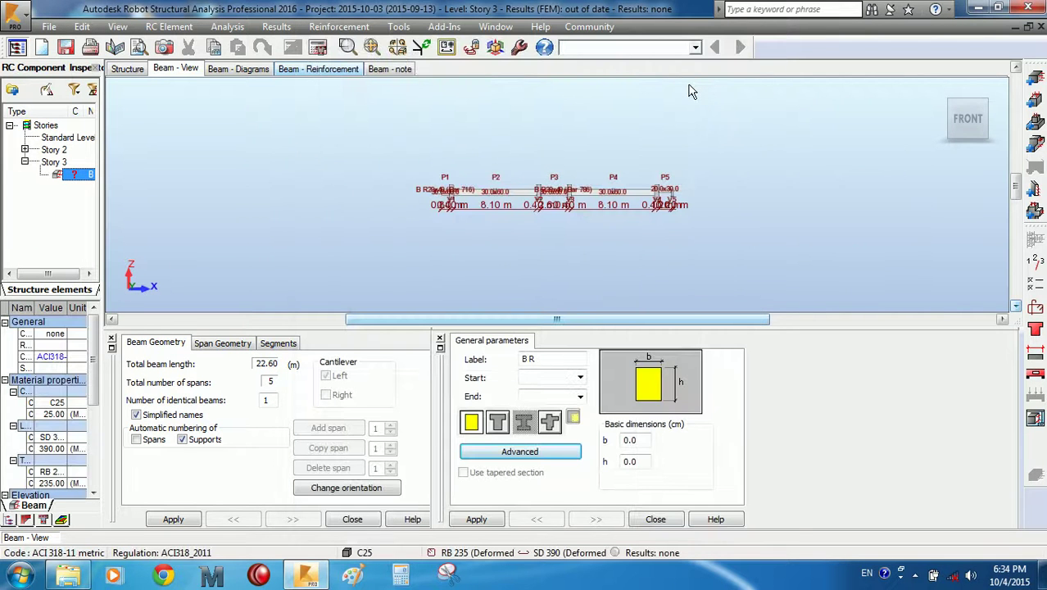
Step: Run the reinforcement calculation for beam B R20x40 with drawing generation turned off
{"action": "left_click", "coordinate": [317, 46]}
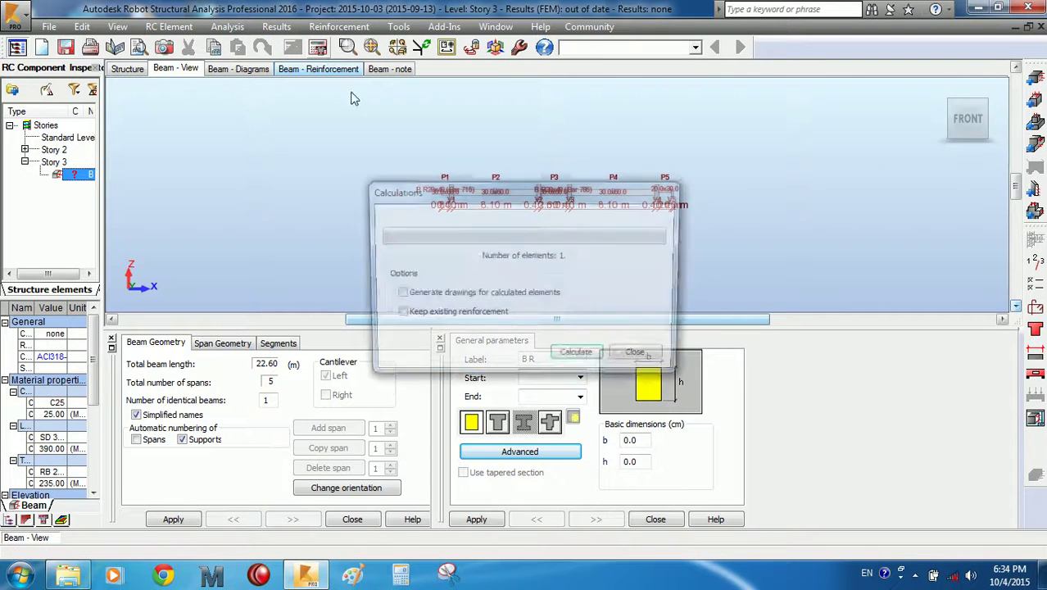
{"action": "left_click", "coordinate": [573, 356]}
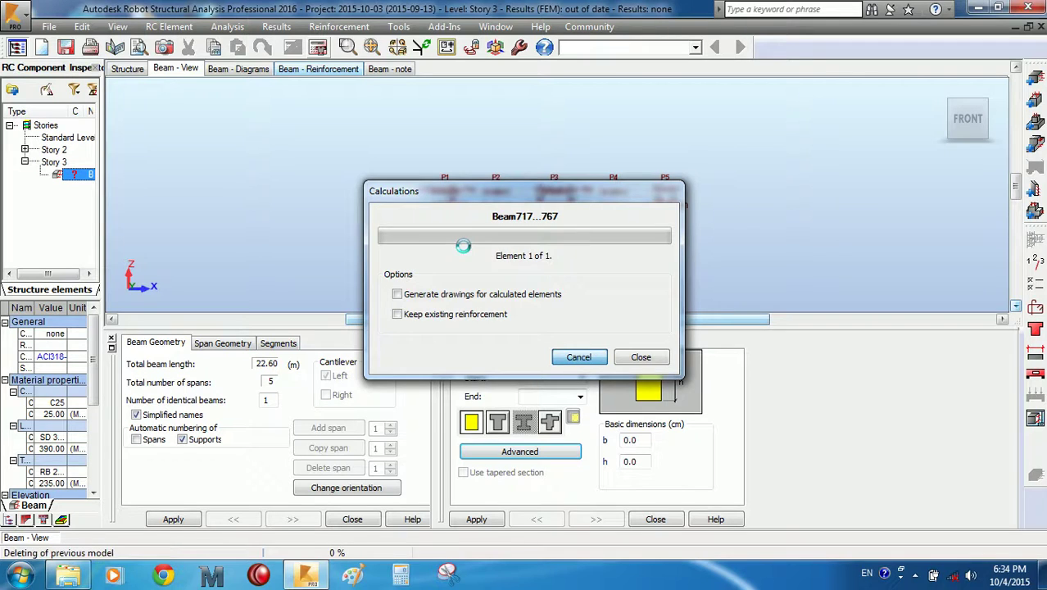
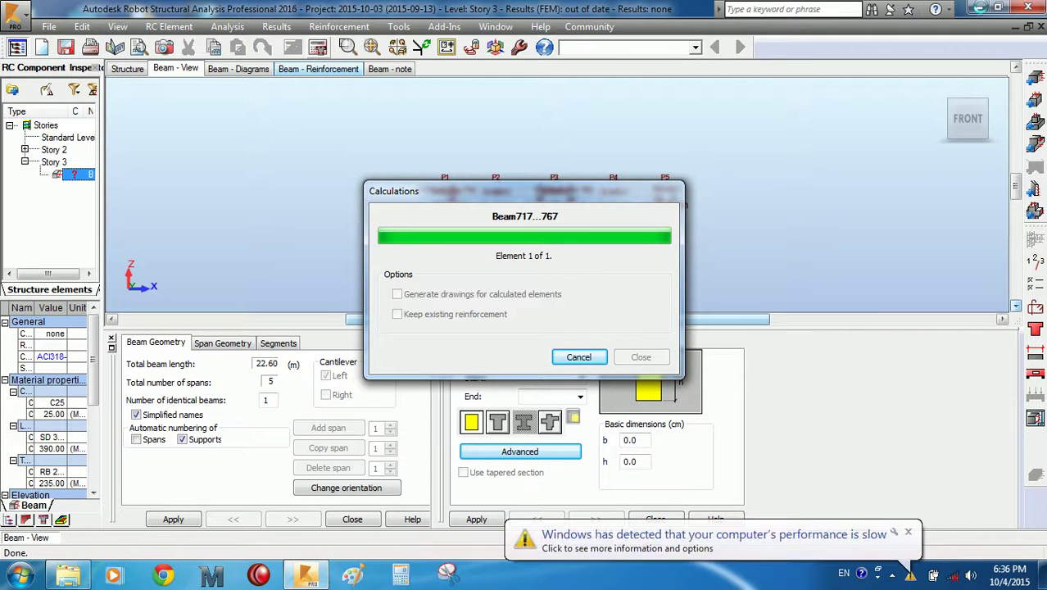
Step: Dismiss the Windows slow-performance warnings while the calculation finishes, then view transverse reinforcement options
{"action": "left_click", "coordinate": [908, 534]}
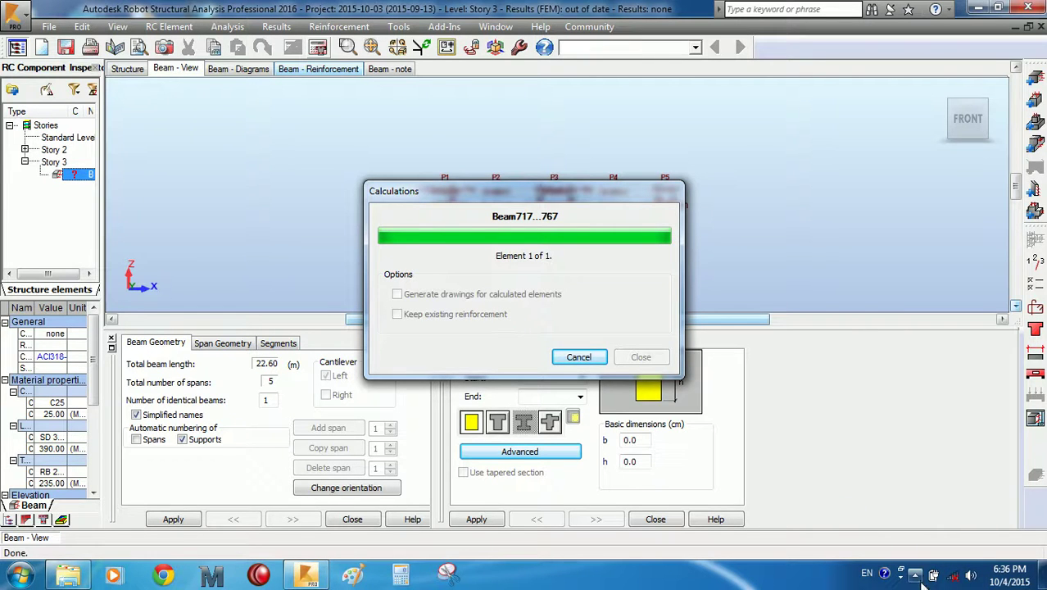
{"action": "left_click", "coordinate": [915, 578]}
{"action": "left_click", "coordinate": [915, 578]}
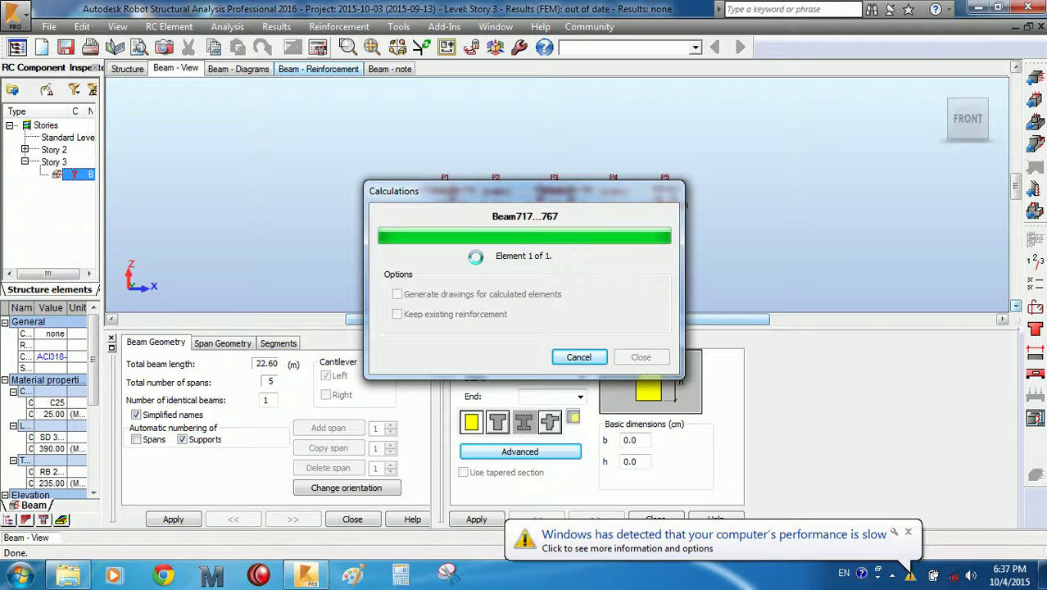
{"action": "left_click", "coordinate": [908, 532]}
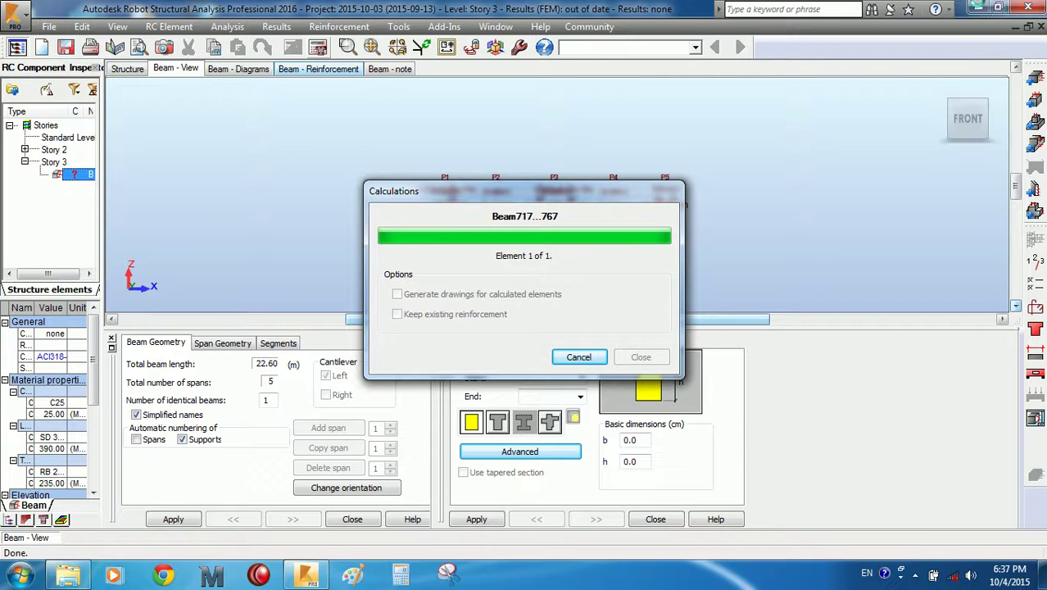
{"action": "left_click", "coordinate": [915, 576]}
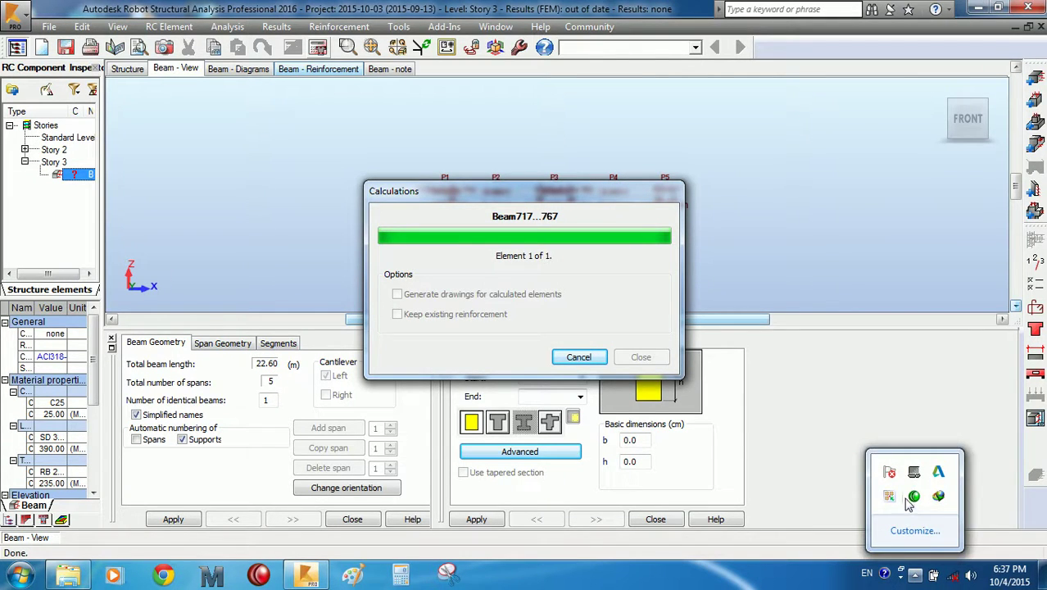
{"action": "left_click", "coordinate": [914, 496]}
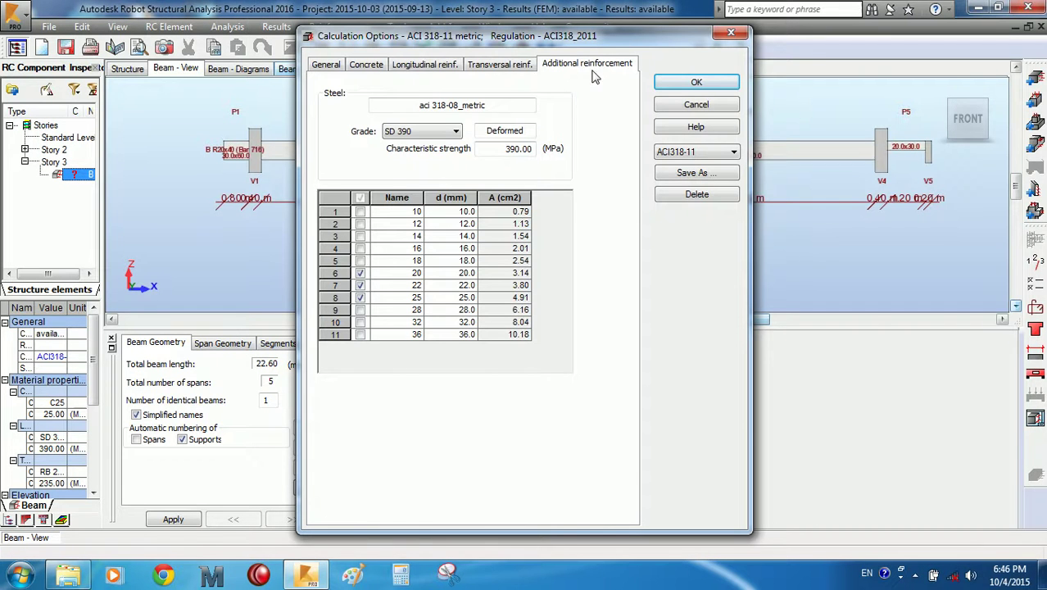
{"action": "left_click", "coordinate": [528, 65]}
Step: Review the general, longitudinal, transverse and additional reinforcement option tabs
{"action": "left_click", "coordinate": [418, 65]}
{"action": "left_click", "coordinate": [325, 66]}
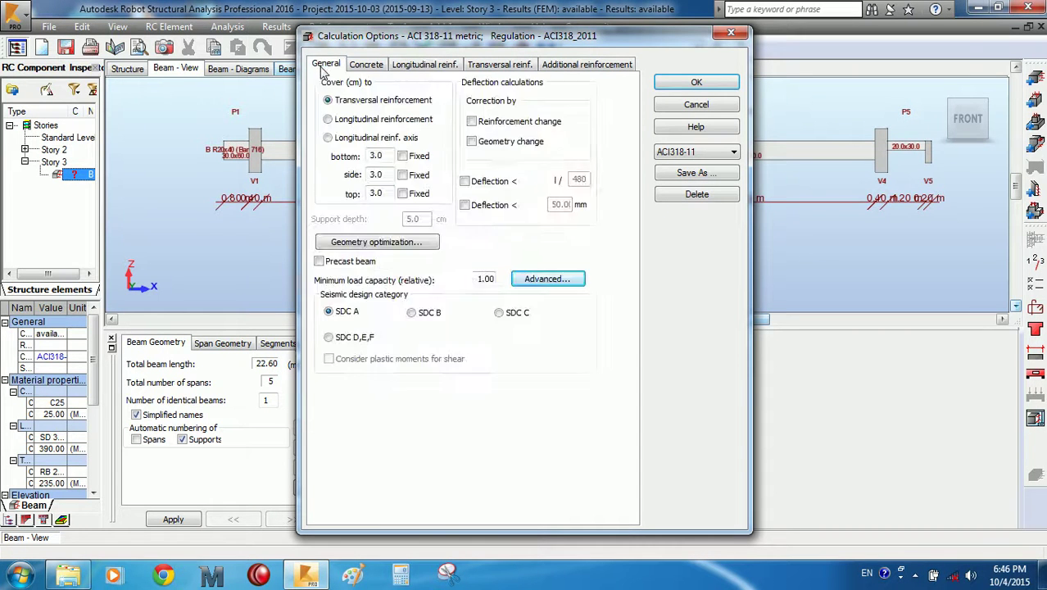
{"action": "left_click", "coordinate": [414, 67]}
{"action": "left_click", "coordinate": [475, 68]}
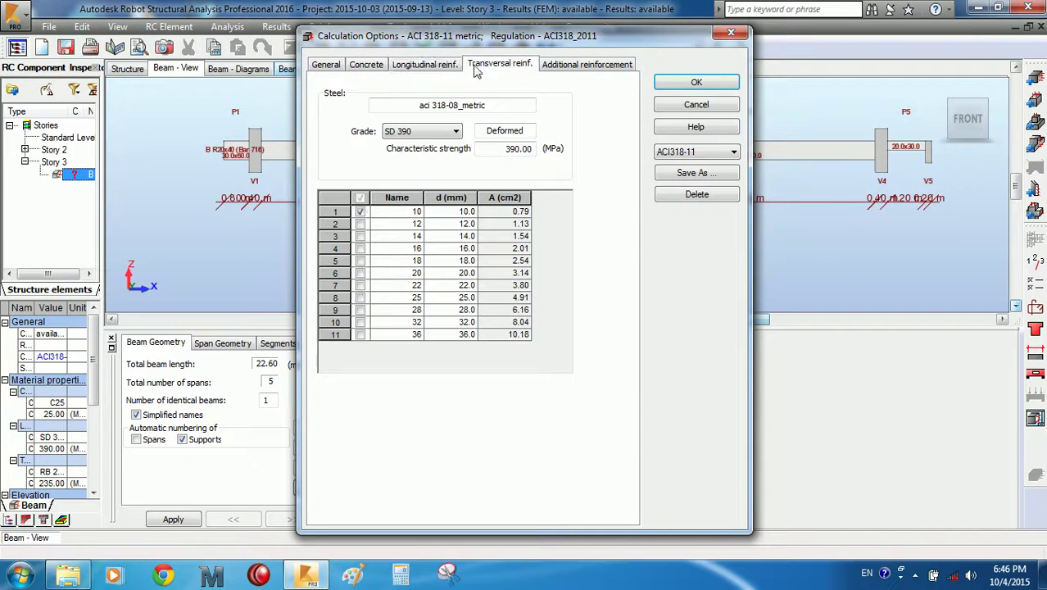
{"action": "left_click", "coordinate": [569, 65]}
{"action": "left_click", "coordinate": [336, 70]}
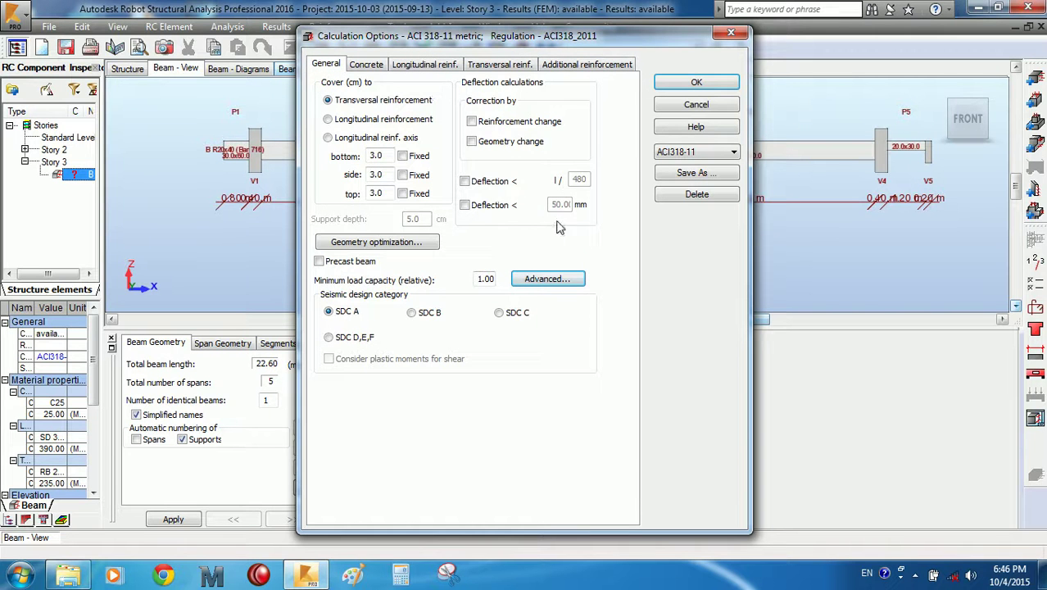
{"action": "left_click", "coordinate": [613, 67]}
Step: Save the calculation options as ACI318-11
{"action": "left_click", "coordinate": [727, 176]}
{"action": "left_click", "coordinate": [587, 276]}
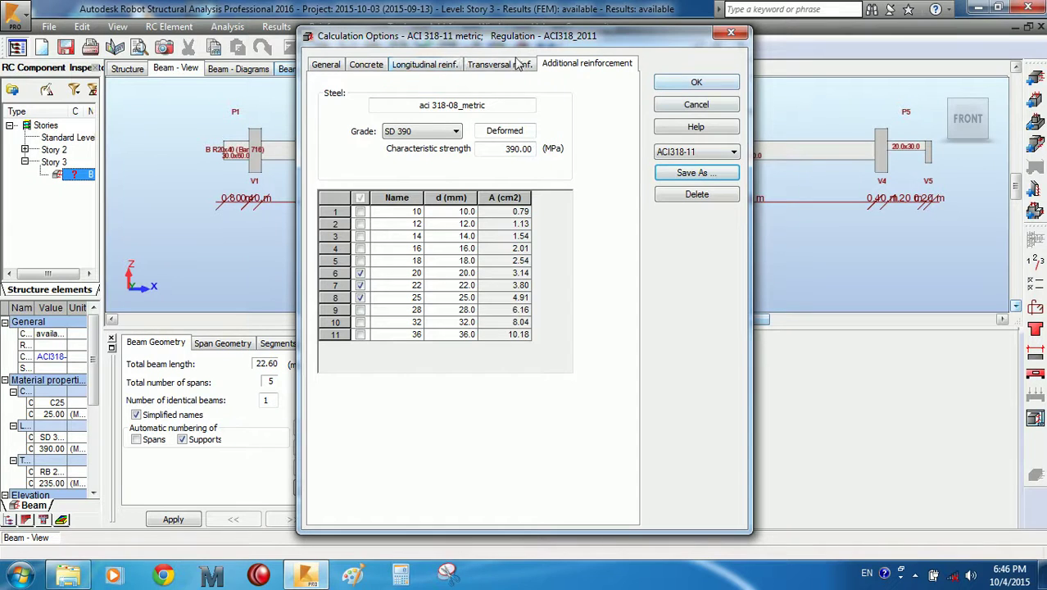
{"action": "key", "text": "ctrl+shift+Tab"}
{"action": "key", "text": "ctrl+shift+Tab"}
{"action": "key", "text": "ctrl+shift+Tab"}
{"action": "key", "text": "ctrl+shift+Tab"}
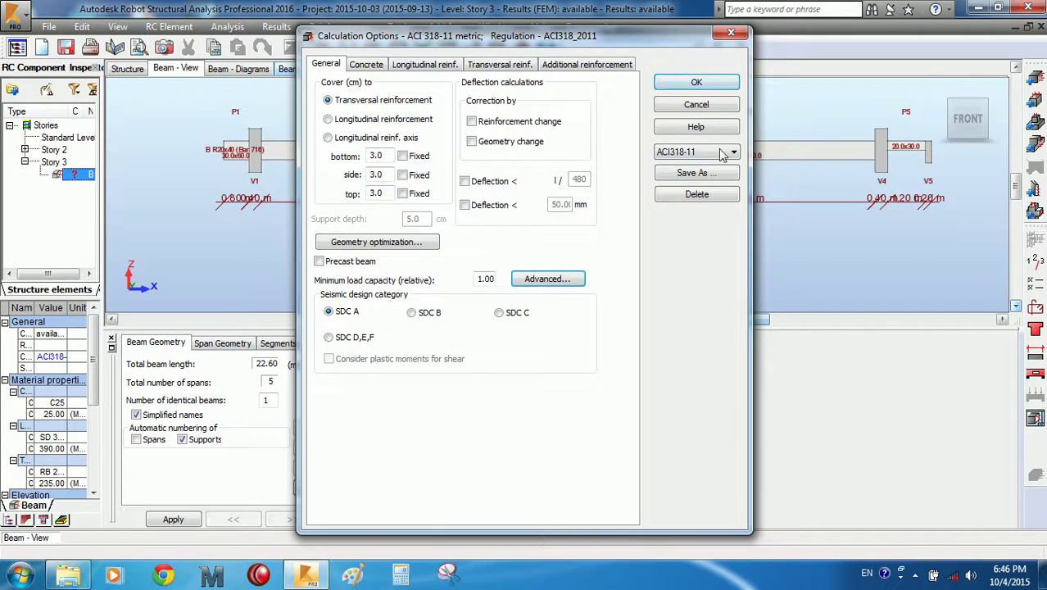
{"action": "left_click", "coordinate": [720, 175]}
{"action": "left_click", "coordinate": [608, 278]}
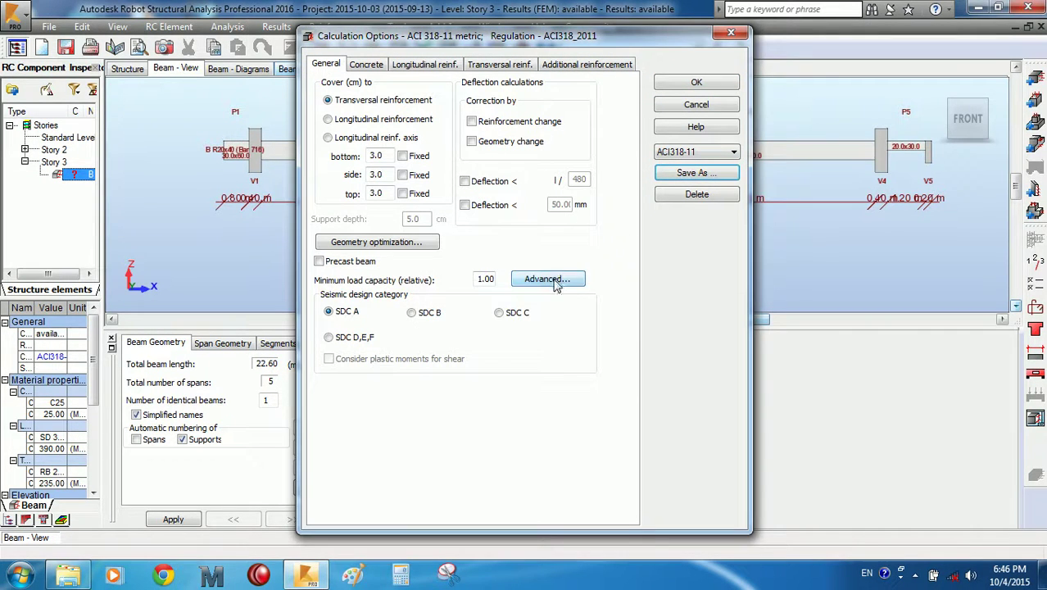
Step: Keep beam height and width fixed in geometry optimization, re-save as ACI318-11, and close
{"action": "left_click", "coordinate": [395, 243]}
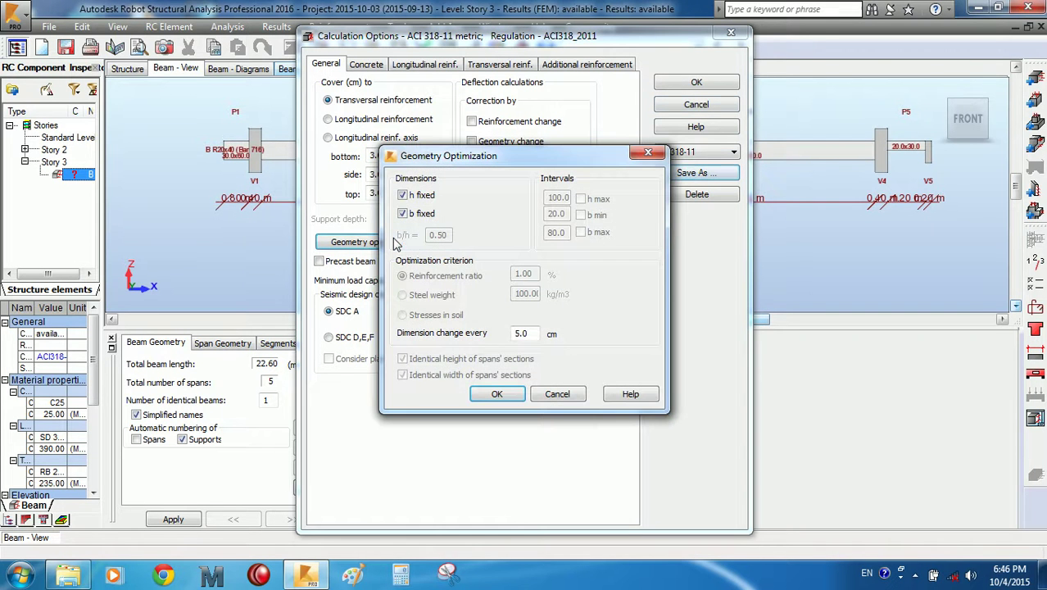
{"action": "left_click", "coordinate": [509, 392]}
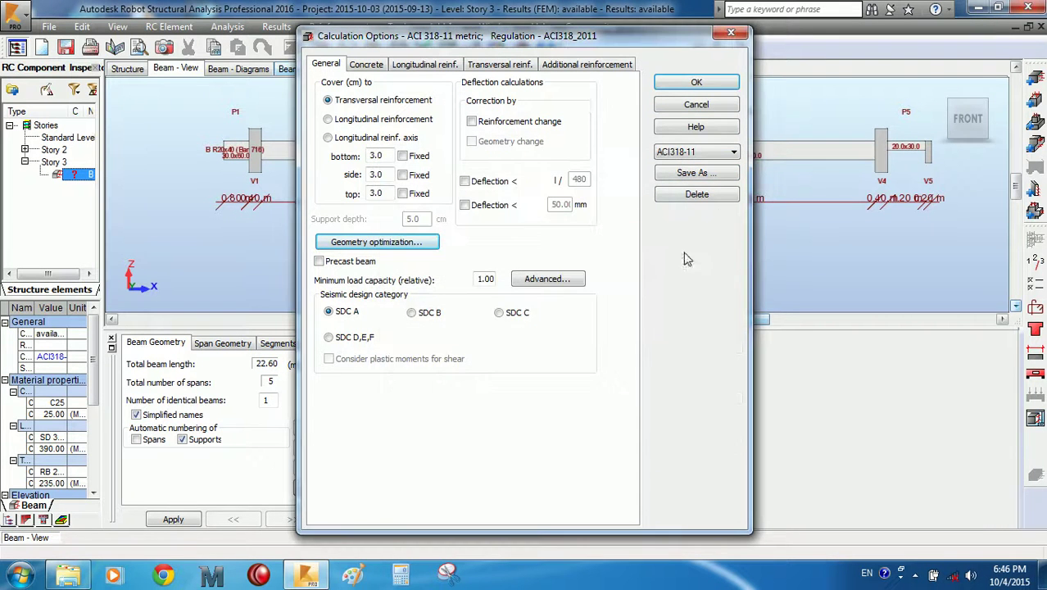
{"action": "left_click", "coordinate": [711, 176]}
{"action": "left_click", "coordinate": [602, 280]}
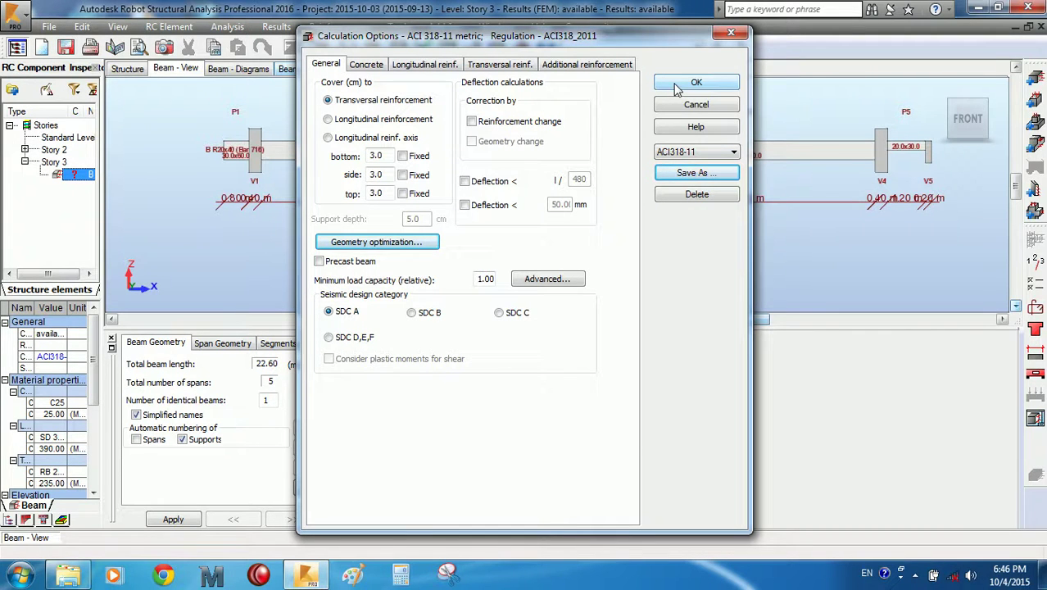
{"action": "left_click", "coordinate": [587, 66]}
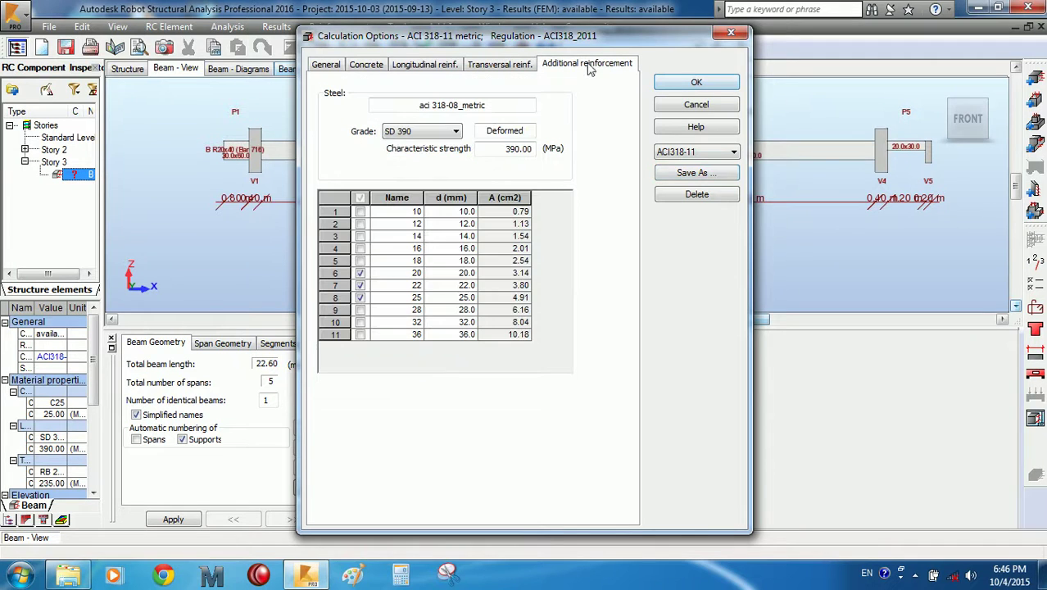
{"action": "left_click", "coordinate": [696, 173]}
{"action": "left_click", "coordinate": [602, 280]}
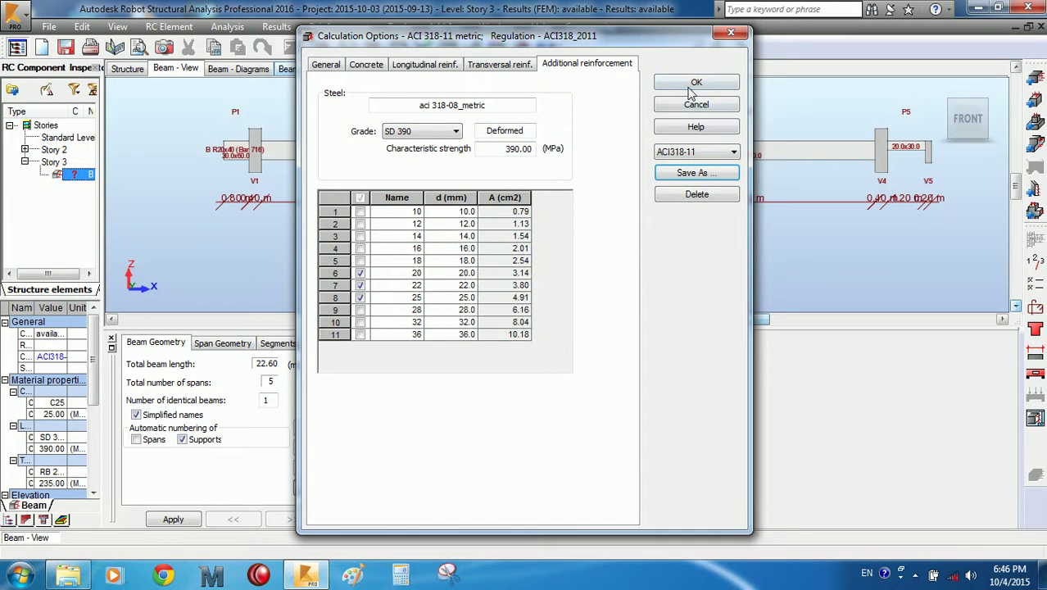
{"action": "left_click", "coordinate": [692, 85]}
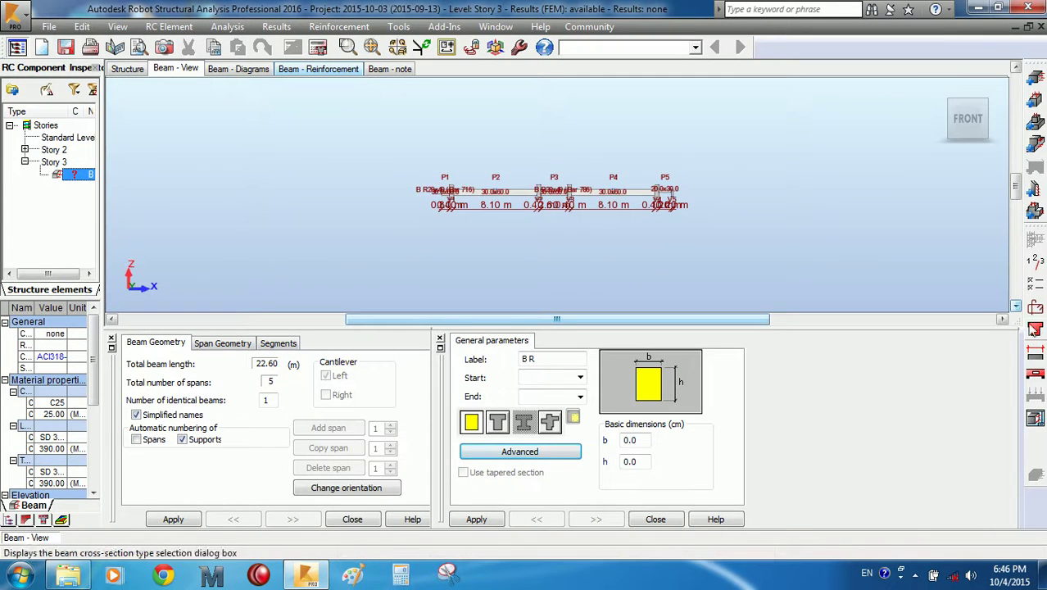
Step: Bring up the screen recorder controls from the hidden tray icons
{"action": "left_click", "coordinate": [915, 574]}
{"action": "left_click", "coordinate": [914, 496]}
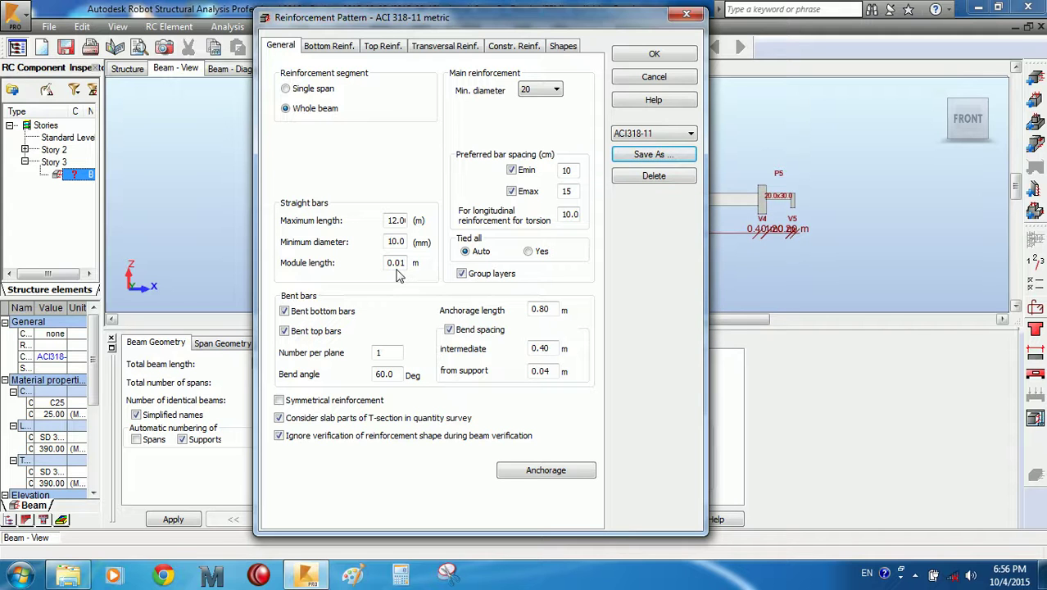
Step: Check the screen recorder, then turn off Group layers in the reinforcement pattern
{"action": "left_click", "coordinate": [914, 574]}
{"action": "left_click", "coordinate": [919, 495]}
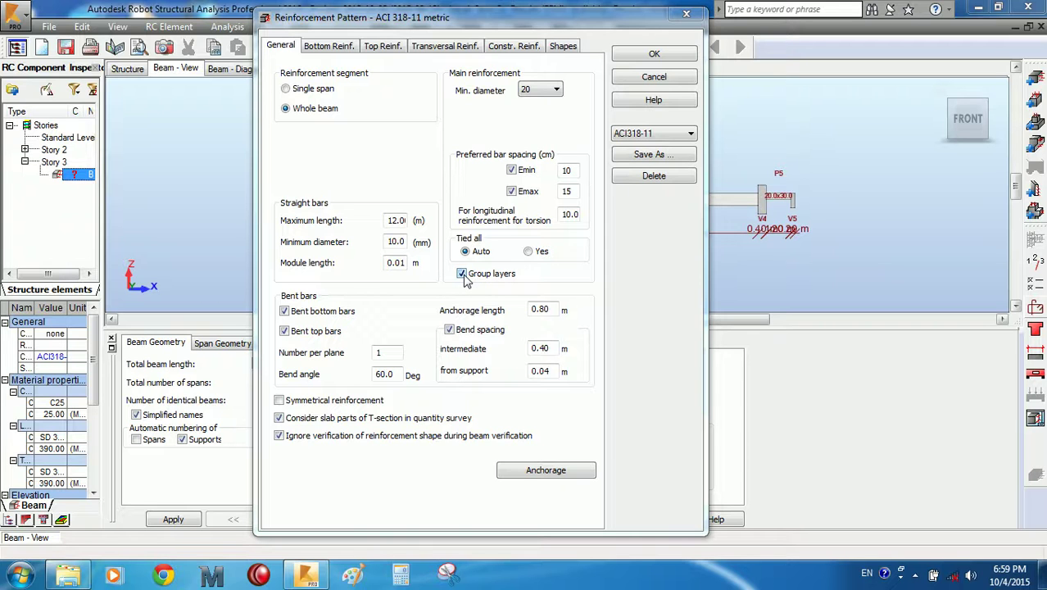
{"action": "left_click", "coordinate": [462, 275]}
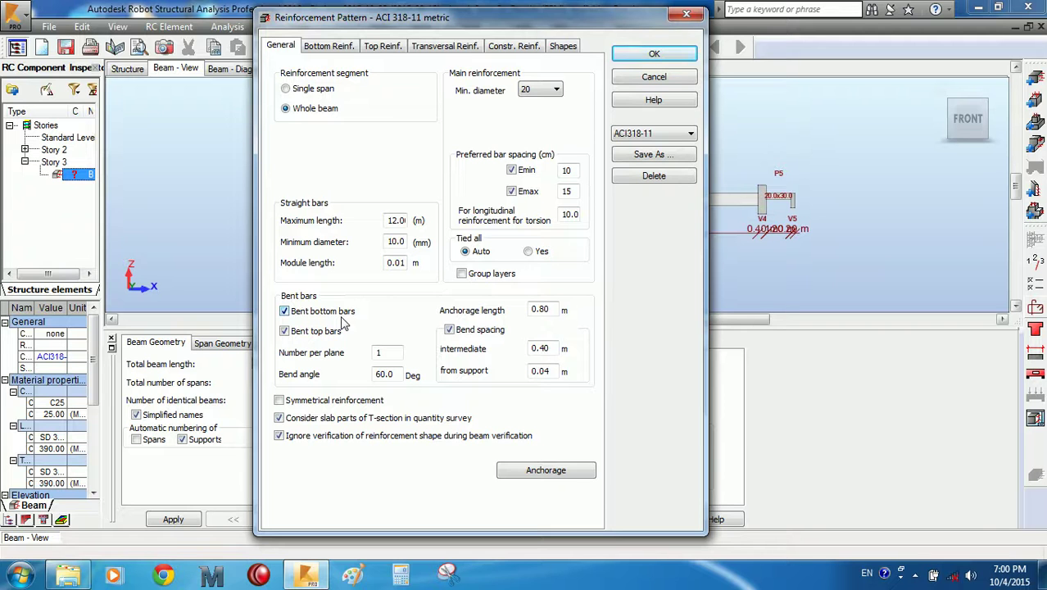
Step: Store the reinforcement pattern via Save As under the name ACI318-11
{"action": "left_click", "coordinate": [663, 155]}
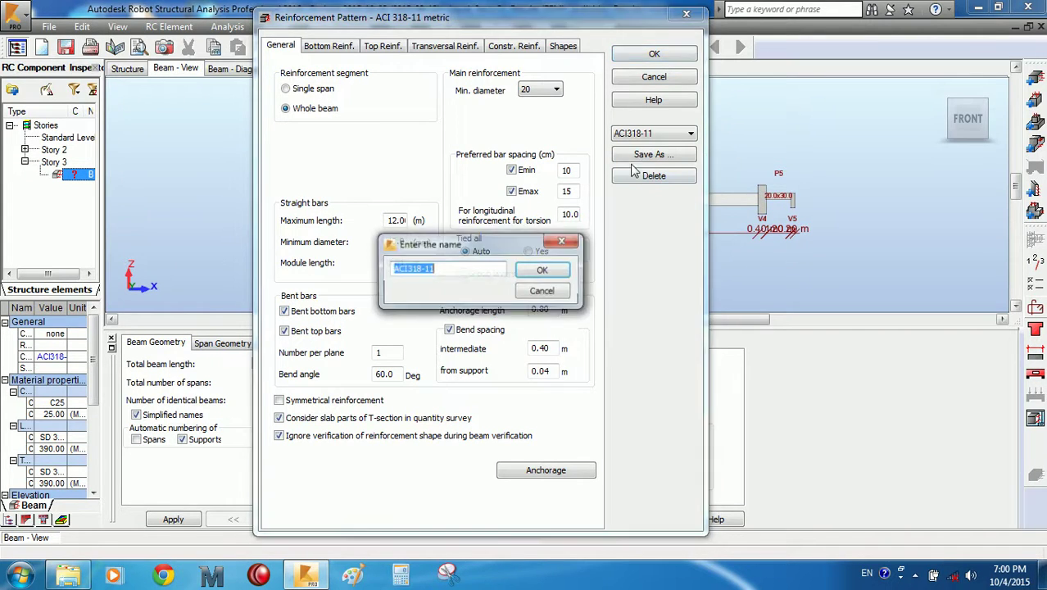
{"action": "left_click", "coordinate": [543, 270]}
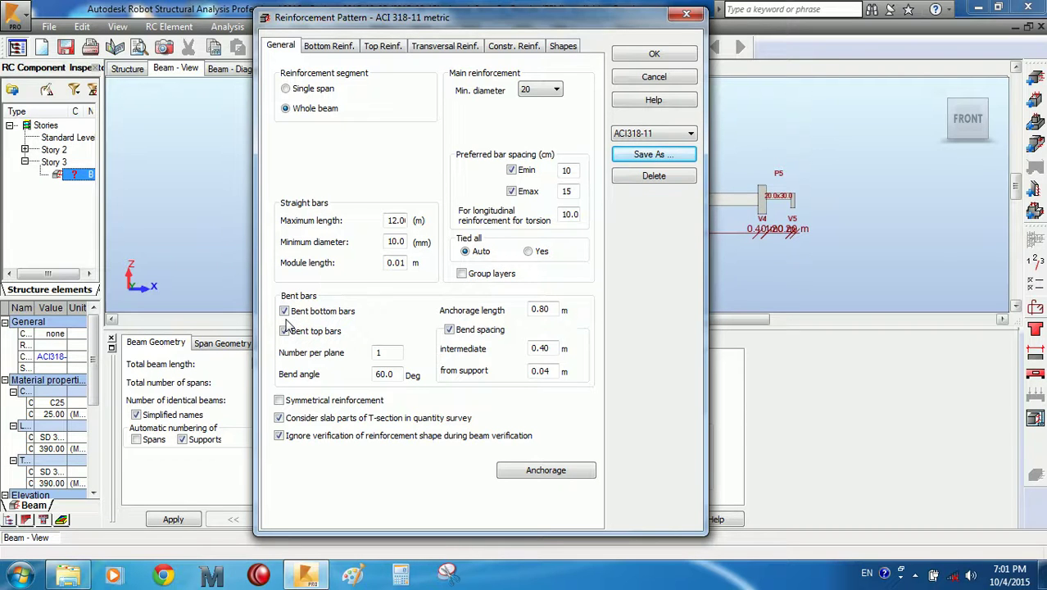
Step: Turn off bent bottom and top bars and bend spacing, then re-enter the bend angle
{"action": "left_click", "coordinate": [284, 330]}
{"action": "left_click", "coordinate": [283, 330]}
{"action": "left_click", "coordinate": [319, 312]}
{"action": "left_click", "coordinate": [318, 331]}
{"action": "left_click", "coordinate": [393, 351]}
{"action": "left_click", "coordinate": [473, 331]}
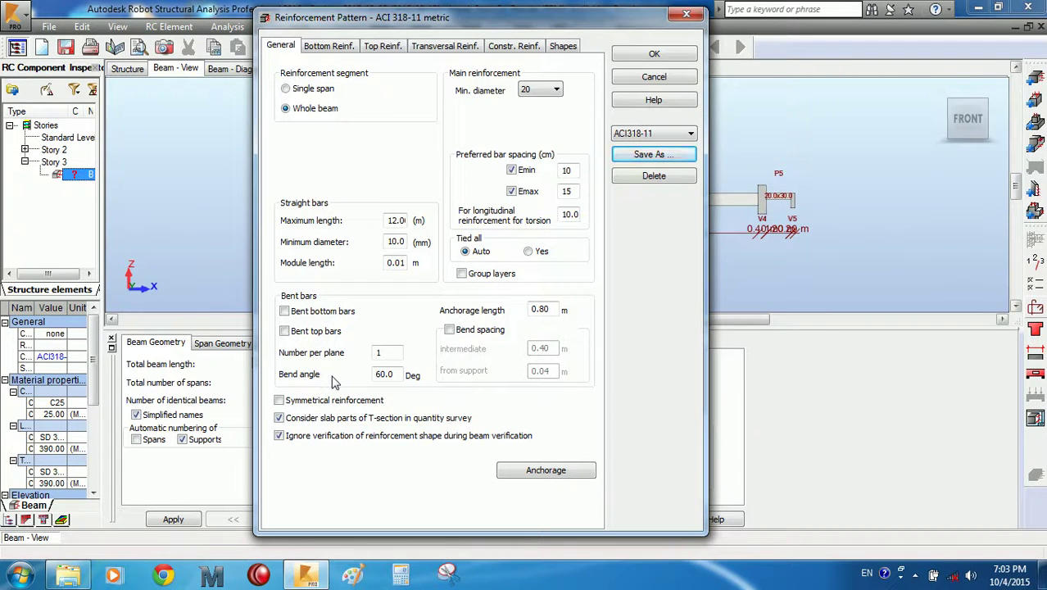
{"action": "double_click", "coordinate": [396, 374]}
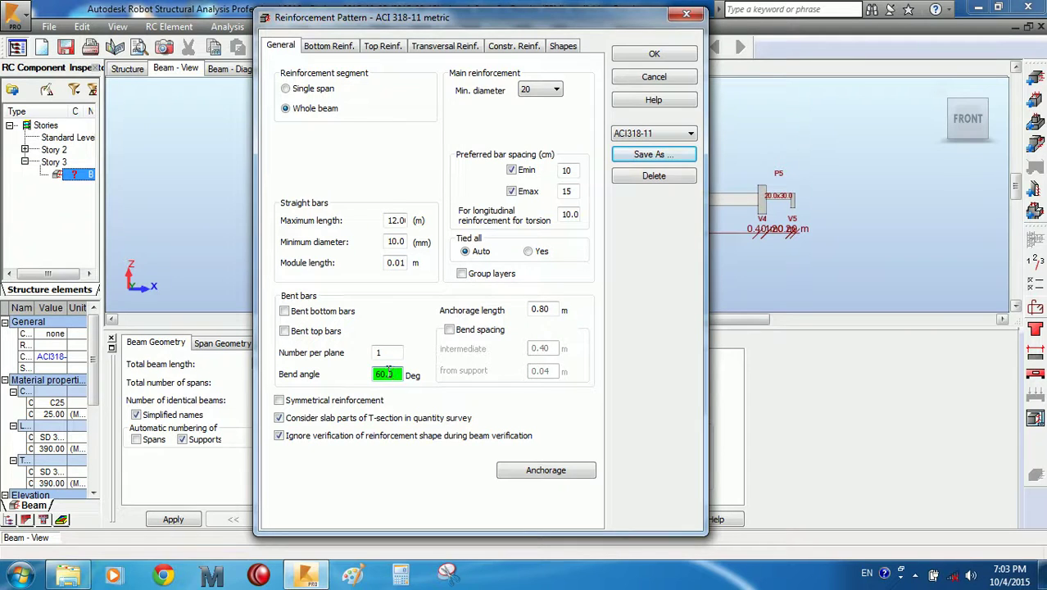
{"action": "type", "text": "50.0"}
Step: Exclude T-section slab parts, keep shape verification ignored, and save the pattern as ACI318-11
{"action": "left_click", "coordinate": [640, 161]}
{"action": "left_click", "coordinate": [603, 269]}
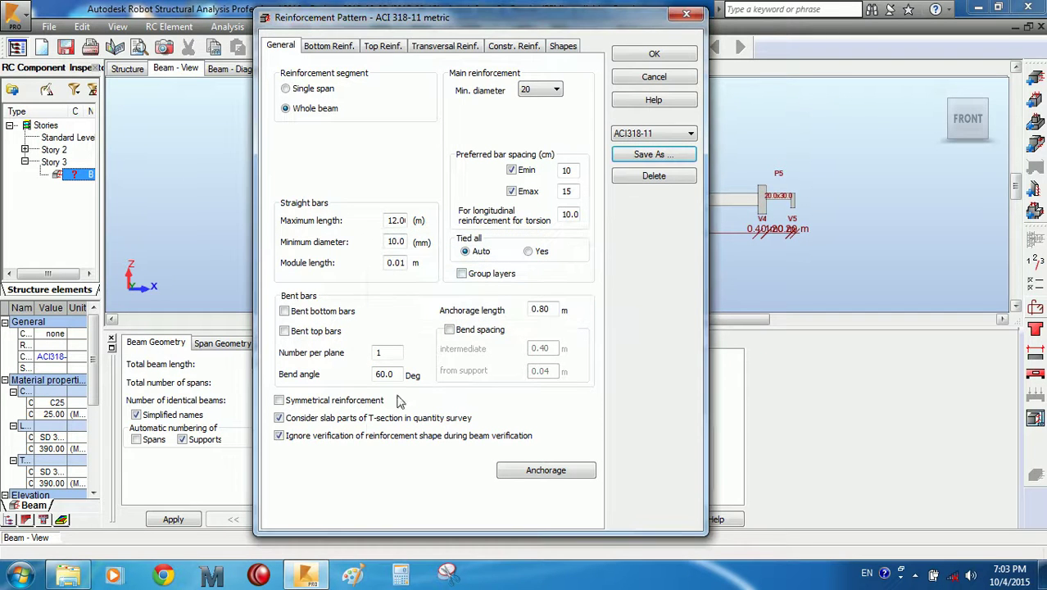
{"action": "left_click", "coordinate": [358, 421]}
{"action": "left_click", "coordinate": [366, 436]}
{"action": "left_click", "coordinate": [369, 442]}
{"action": "left_click", "coordinate": [666, 161]}
{"action": "left_click", "coordinate": [542, 274]}
Step: Connect to the secured wireless network by entering its security key
{"action": "left_click", "coordinate": [957, 576]}
{"action": "left_click", "coordinate": [933, 348]}
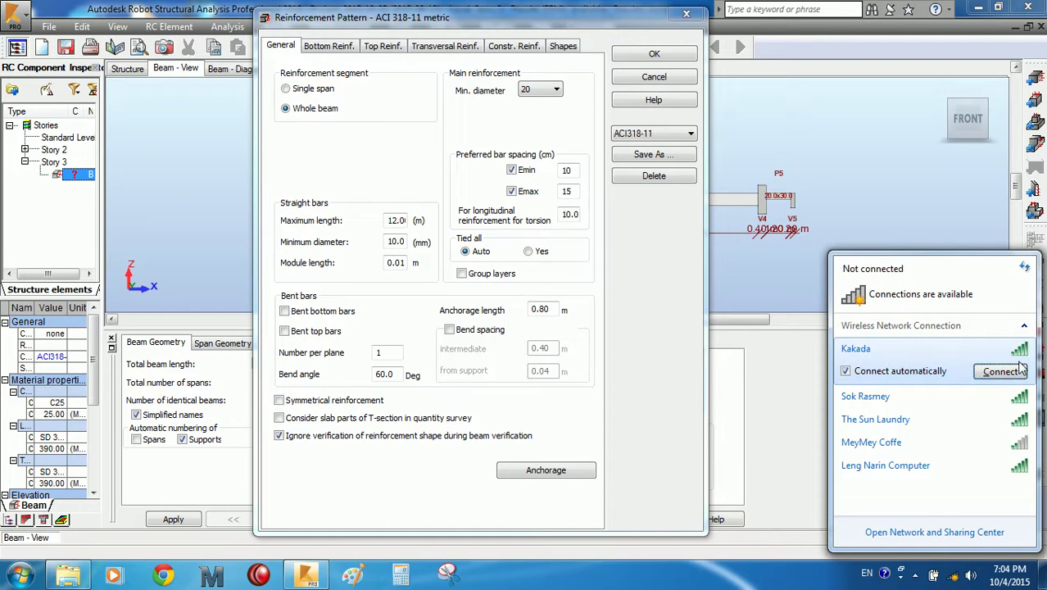
{"action": "left_click", "coordinate": [1002, 370]}
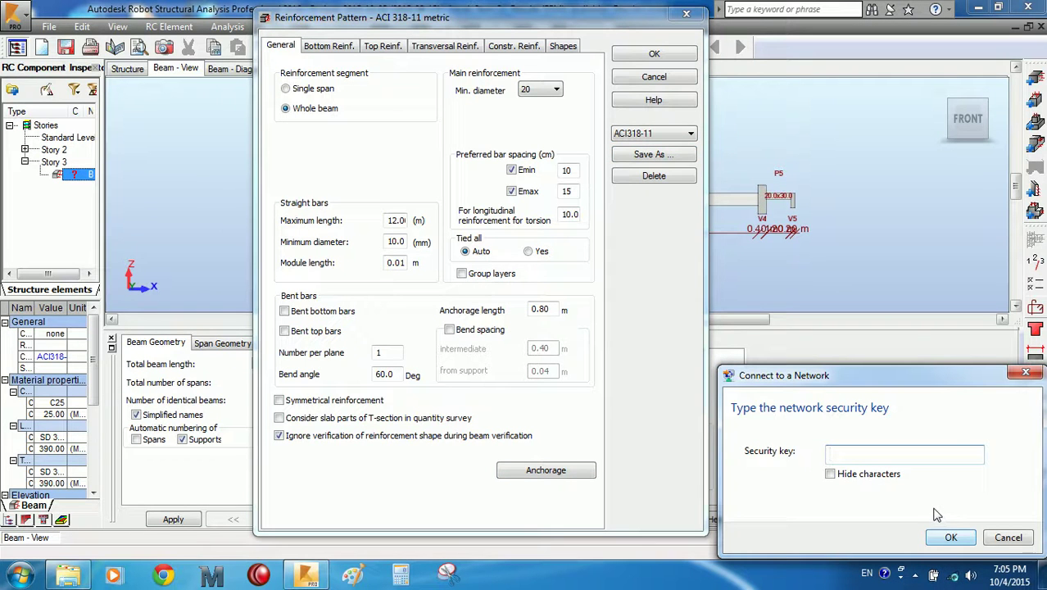
{"action": "key", "text": "Return"}
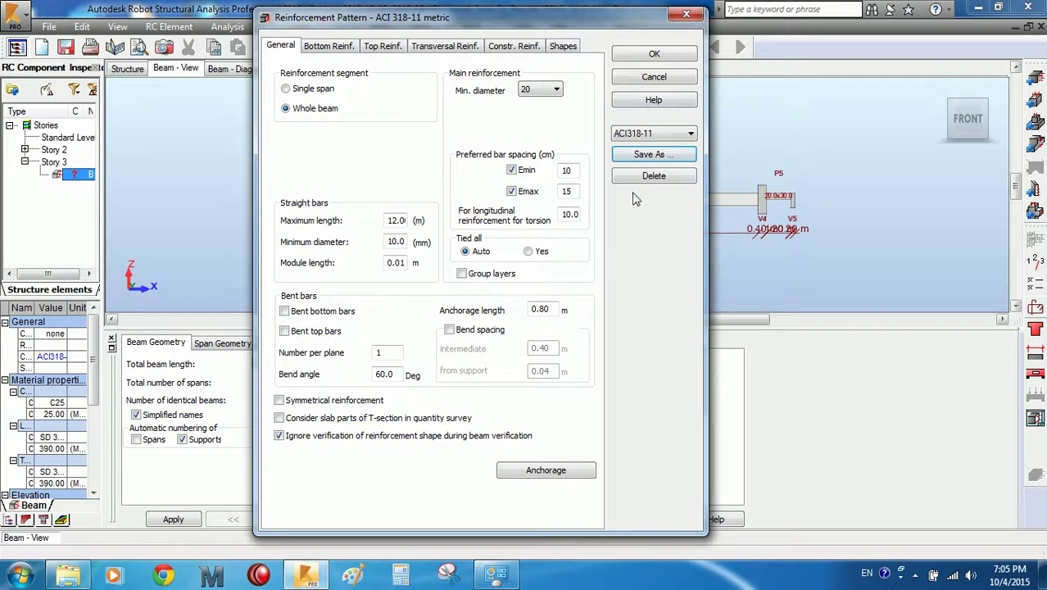
Step: Re-save the reinforcement pattern as ACI318-11 and bring up its span anchorage settings
{"action": "left_click", "coordinate": [646, 157]}
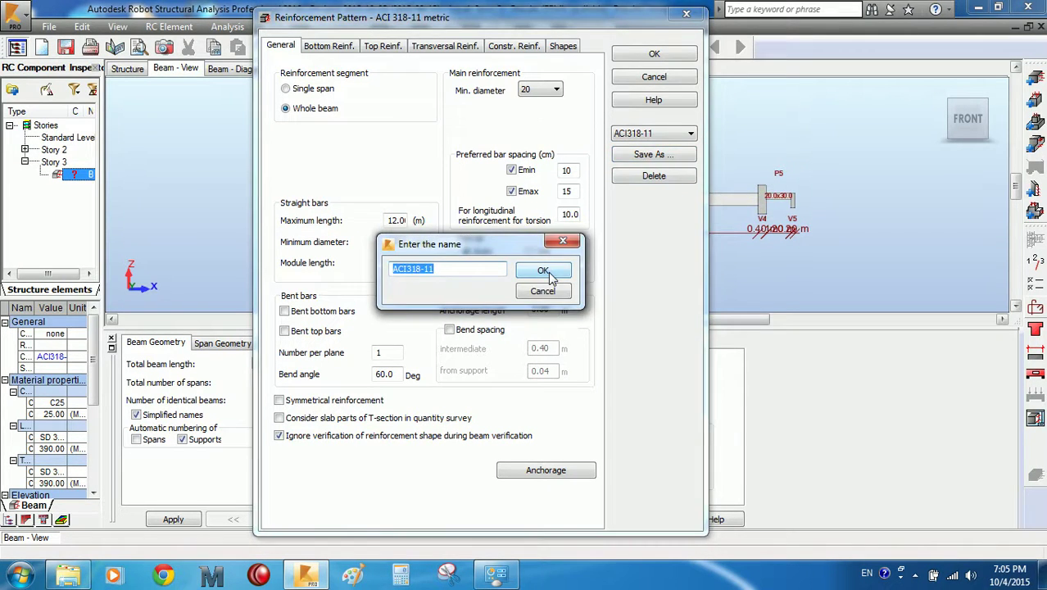
{"action": "left_click", "coordinate": [557, 273]}
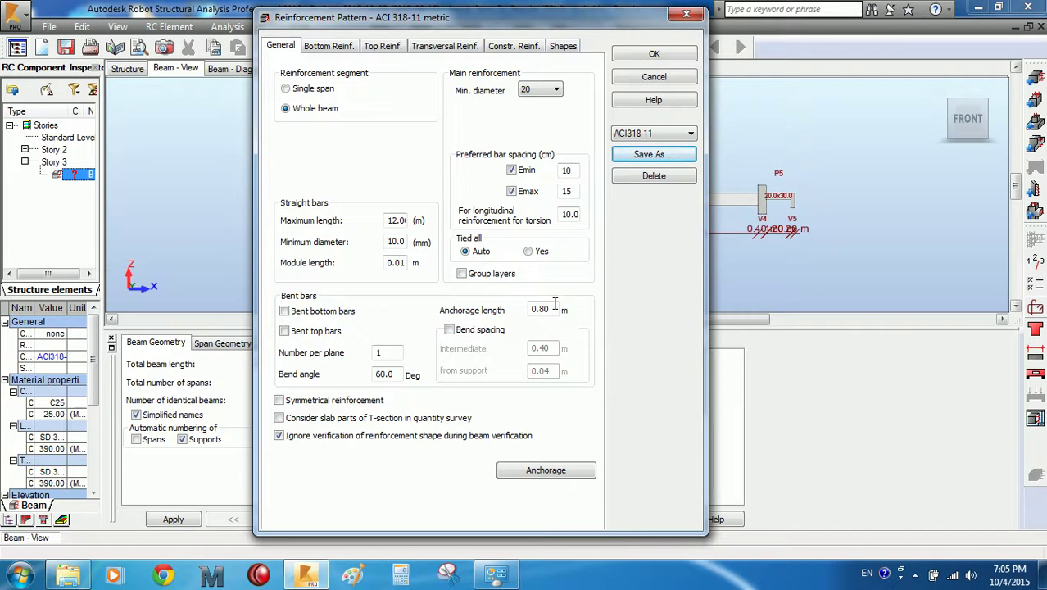
{"action": "left_click", "coordinate": [563, 471]}
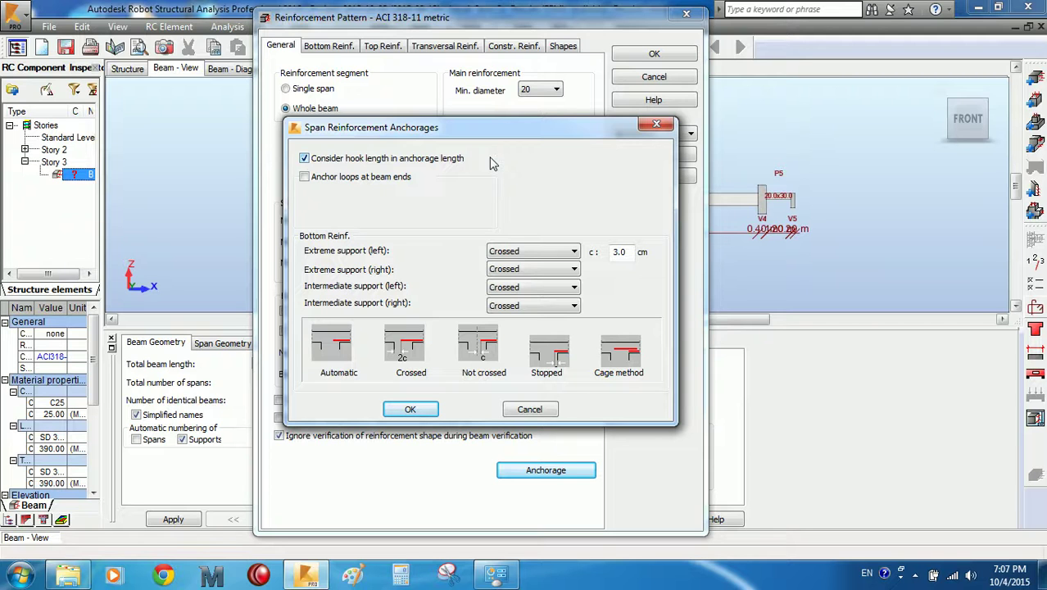
{"action": "left_click", "coordinate": [354, 176]}
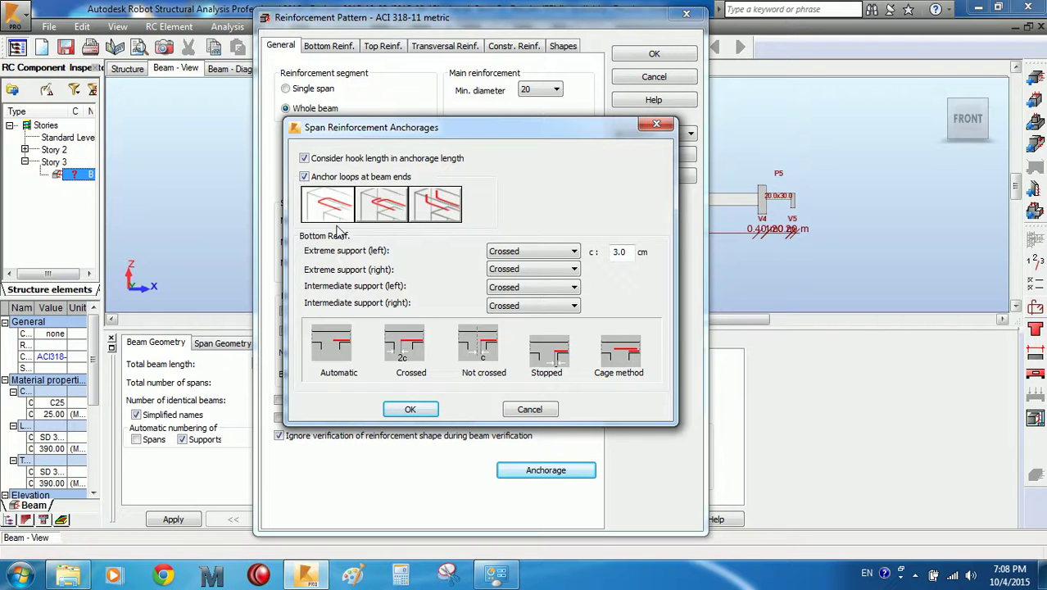
{"action": "left_click", "coordinate": [330, 180]}
{"action": "left_click", "coordinate": [330, 180]}
{"action": "left_click", "coordinate": [317, 183]}
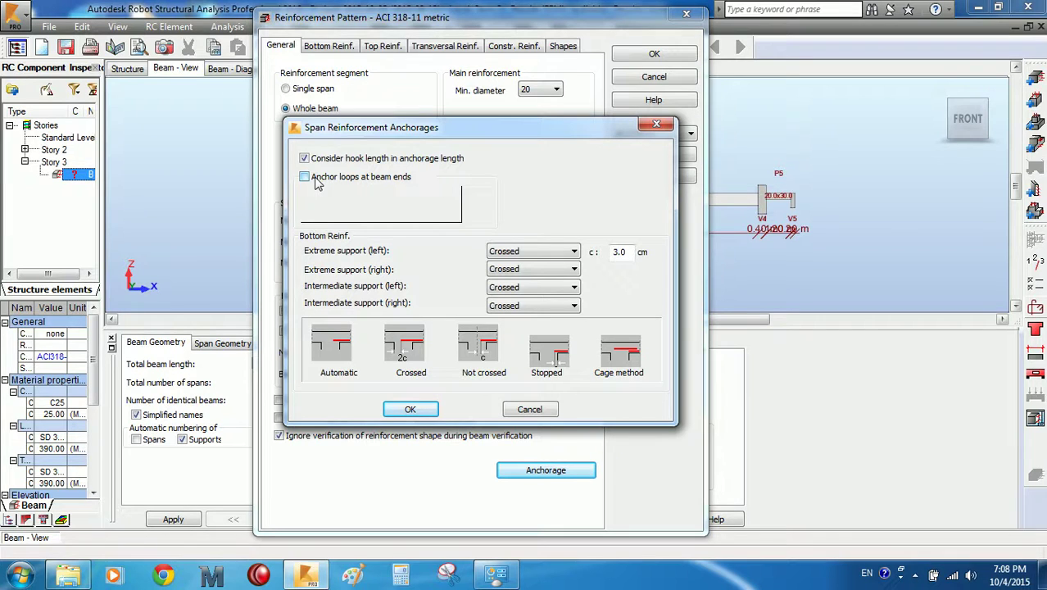
{"action": "left_click", "coordinate": [317, 183]}
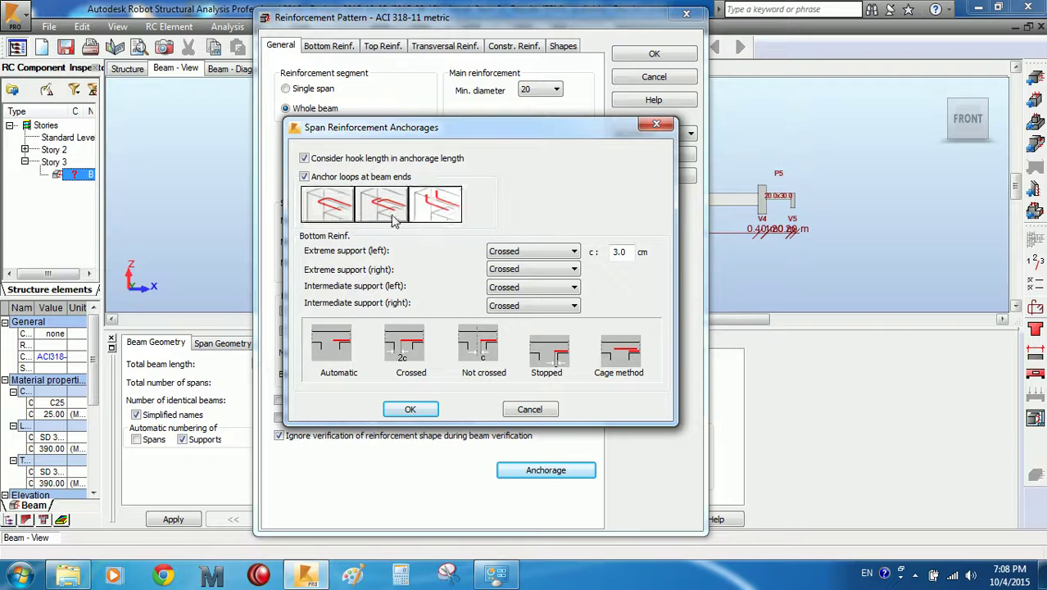
{"action": "left_click", "coordinate": [304, 179]}
{"action": "left_click", "coordinate": [329, 180]}
{"action": "left_click", "coordinate": [330, 180]}
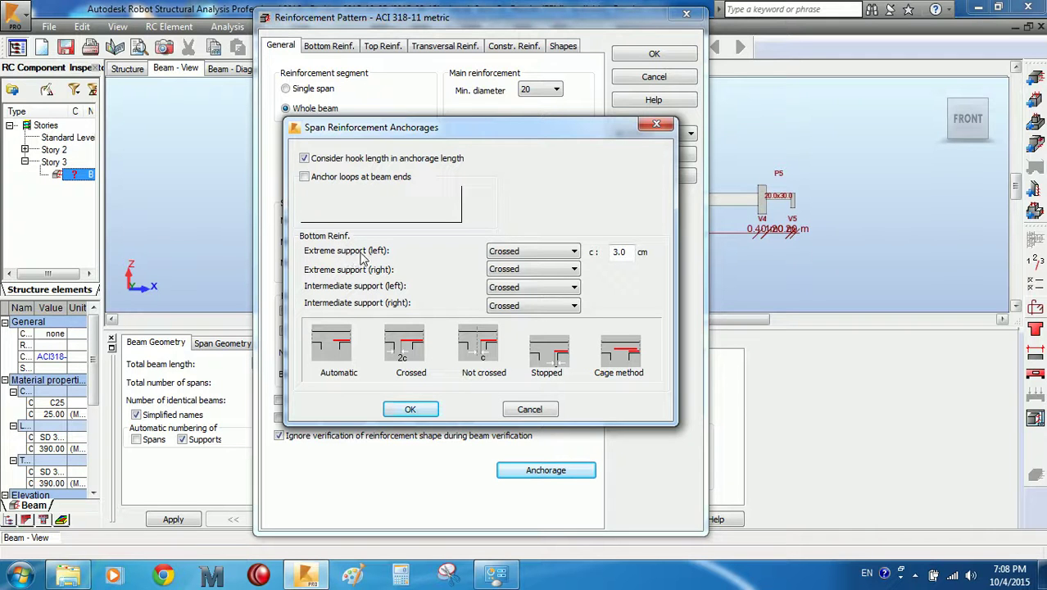
Step: Set anchorage to Auto at both extreme and both intermediate bottom-bar supports
{"action": "left_click", "coordinate": [504, 254]}
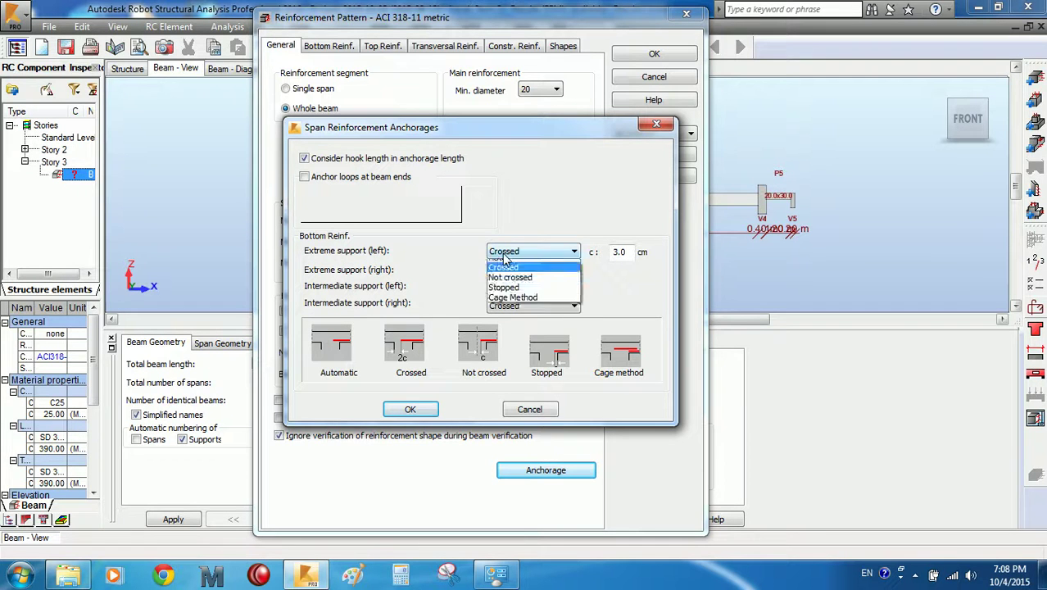
{"action": "left_click", "coordinate": [501, 264]}
{"action": "left_click", "coordinate": [516, 269]}
{"action": "left_click", "coordinate": [518, 283]}
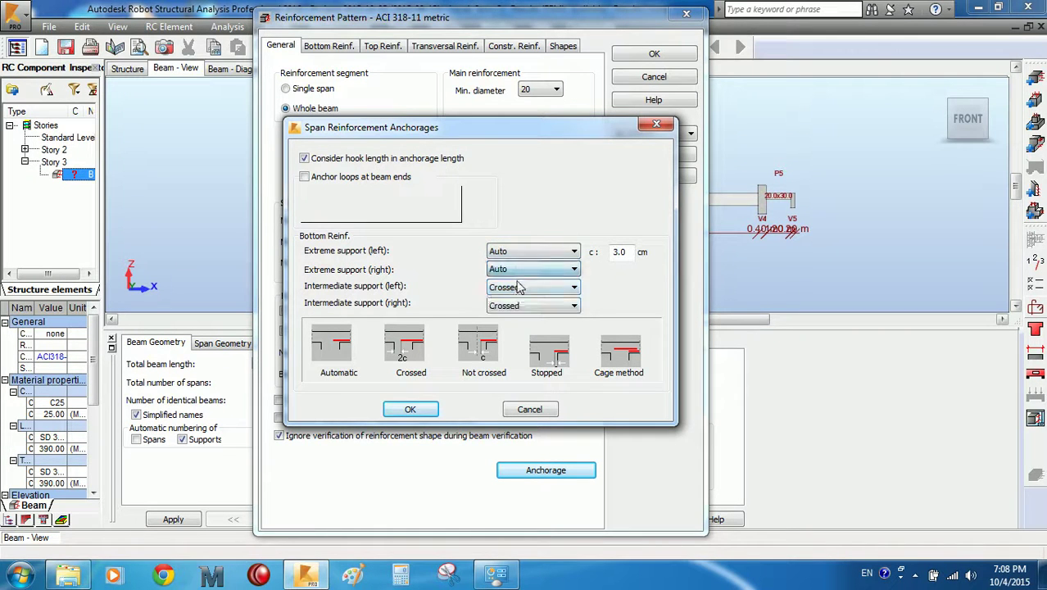
{"action": "left_click", "coordinate": [524, 286]}
{"action": "left_click", "coordinate": [520, 299]}
{"action": "left_click", "coordinate": [522, 305]}
{"action": "left_click", "coordinate": [522, 319]}
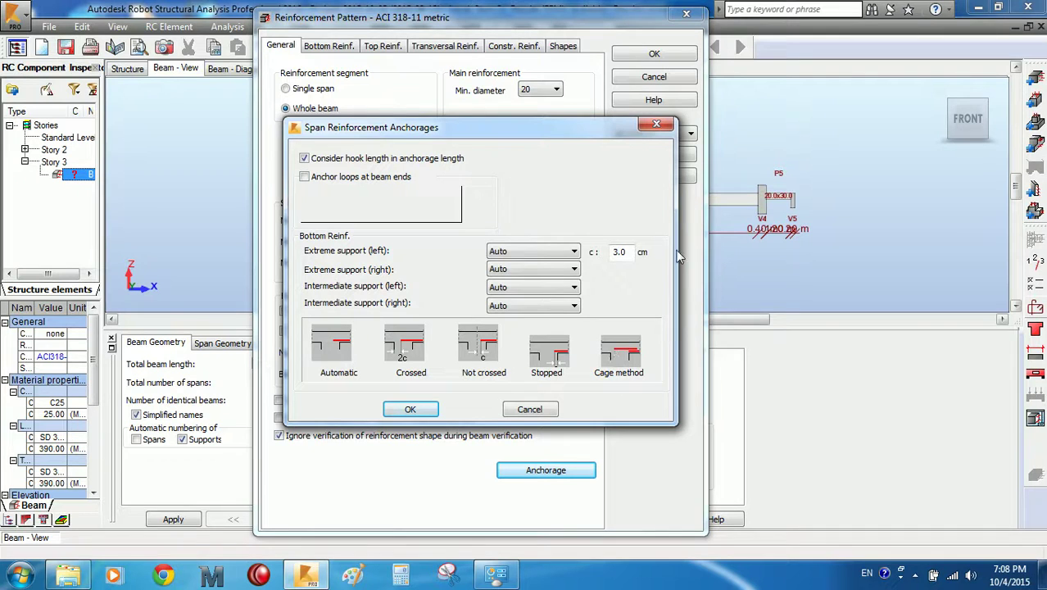
Step: Enter 3.00 cm as the cover c for the left extreme support
{"action": "double_click", "coordinate": [620, 251]}
{"action": "type", "text": "1"}
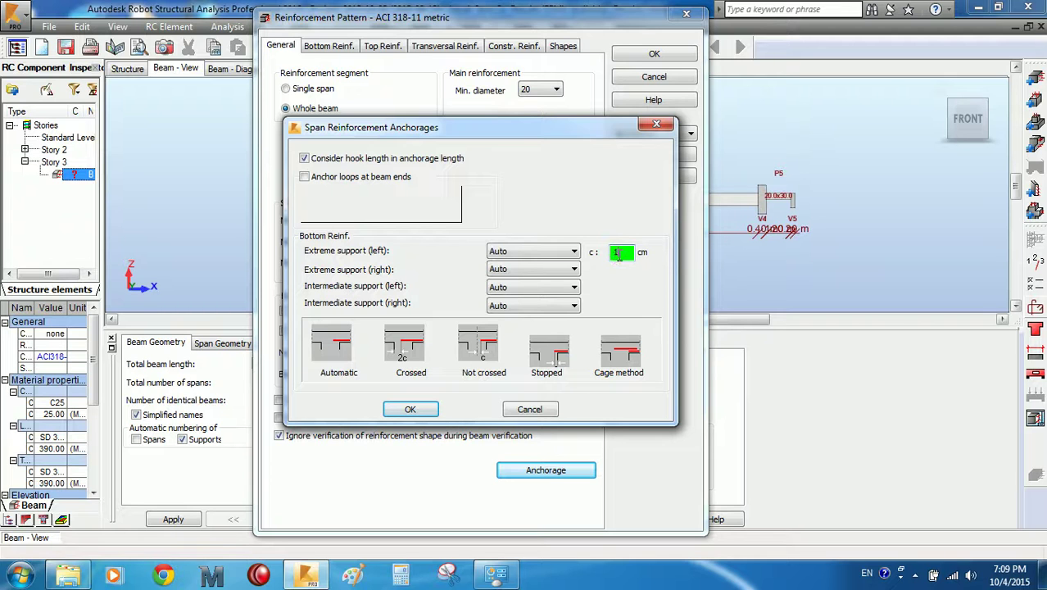
{"action": "type", "text": "3"}
{"action": "left_click", "coordinate": [610, 290]}
{"action": "double_click", "coordinate": [352, 182]}
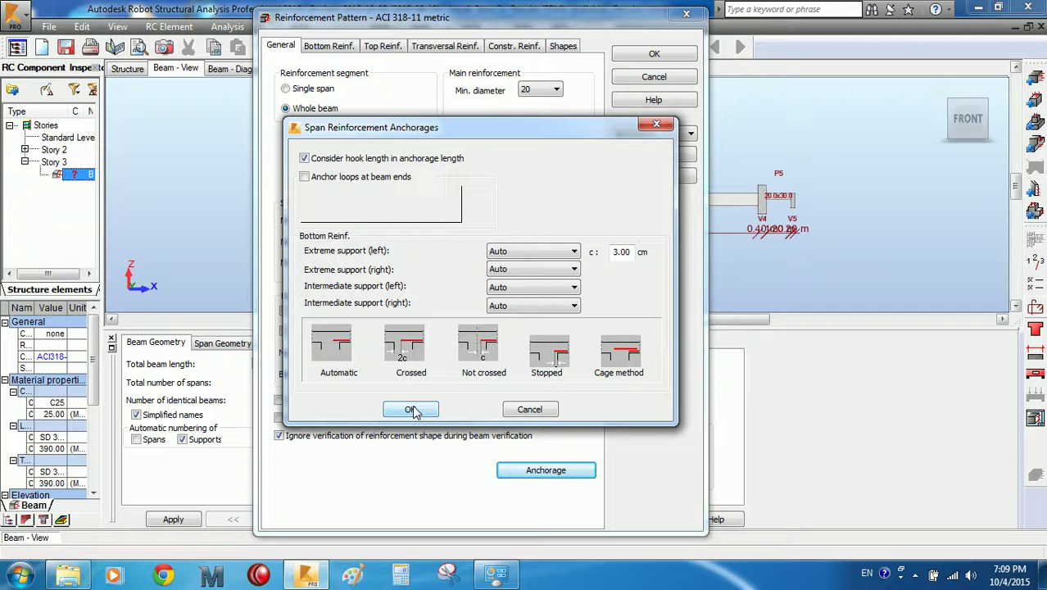
Step: Accept the Auto anchorage settings, then cancel the Save As name prompt
{"action": "left_click", "coordinate": [411, 410]}
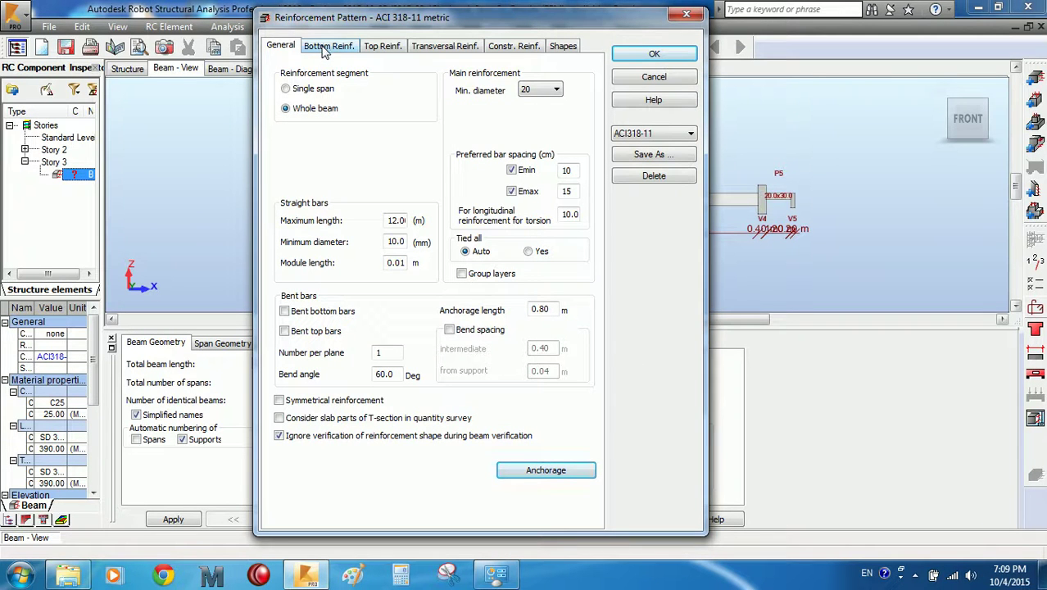
{"action": "left_click", "coordinate": [653, 154]}
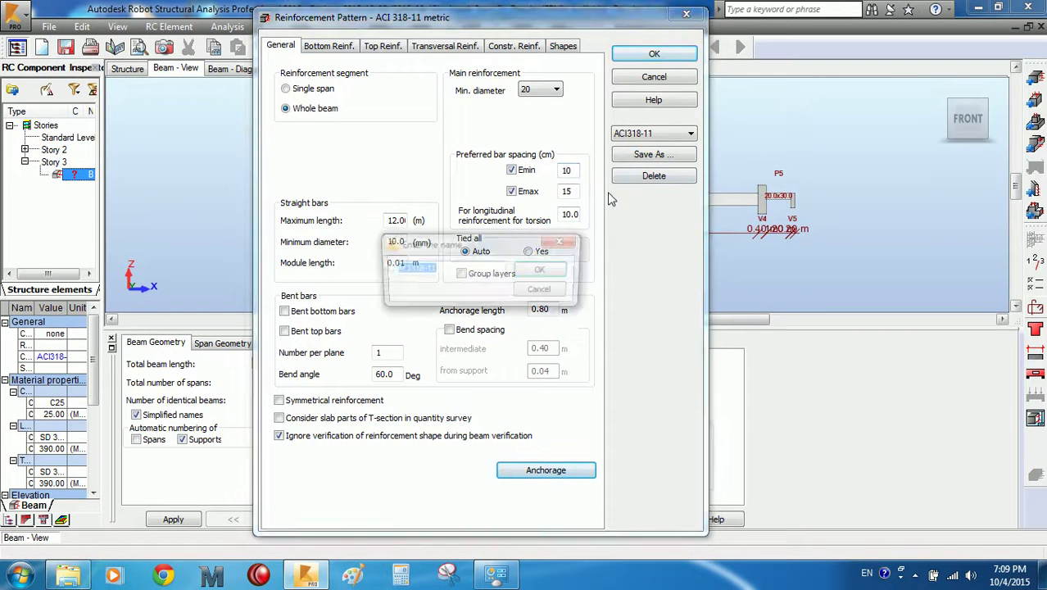
{"action": "key", "text": "Escape"}
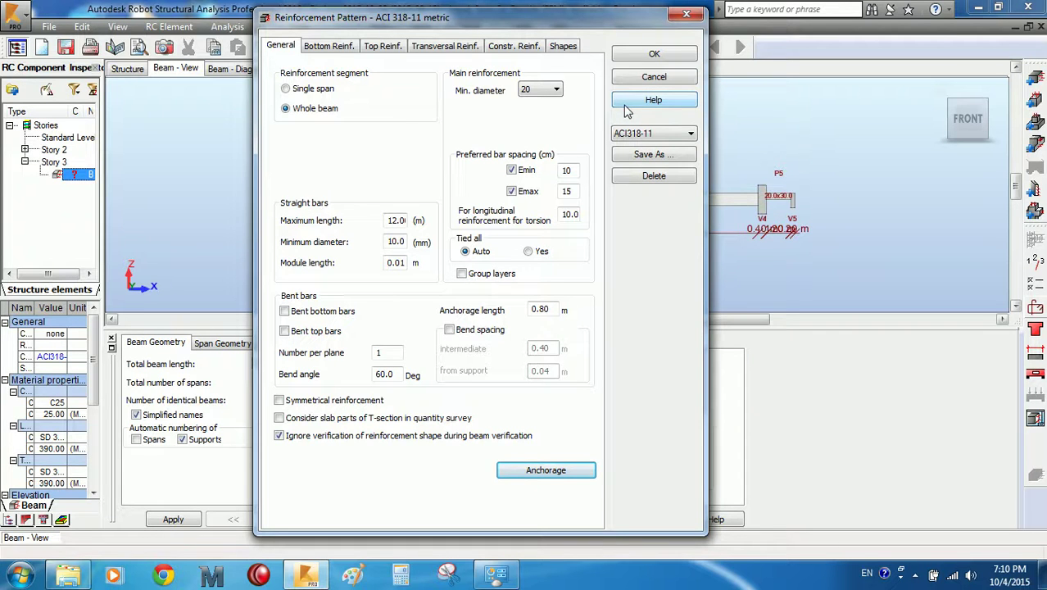
{"action": "left_click", "coordinate": [626, 110]}
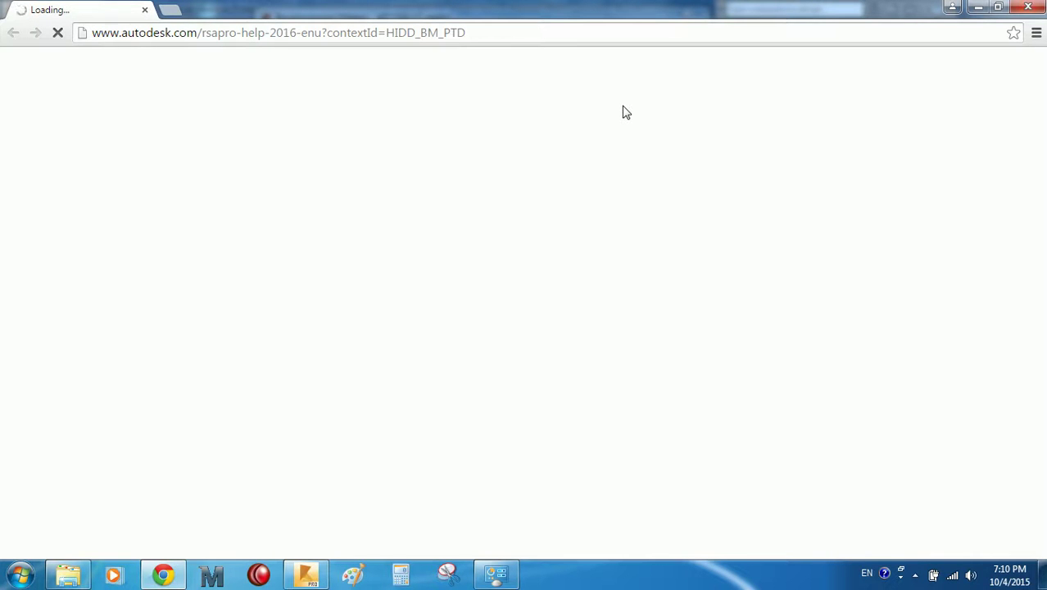
{"action": "left_click", "coordinate": [977, 7]}
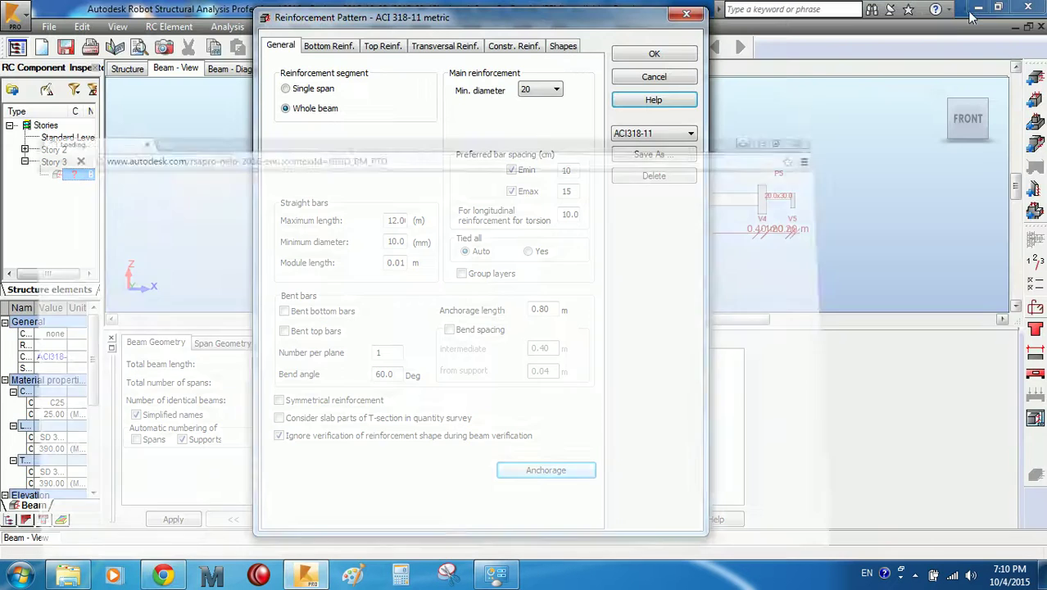
Step: Switch to the Bottom Reinf. tab of the ACI318-11 reinforcement pattern
{"action": "left_click", "coordinate": [332, 54]}
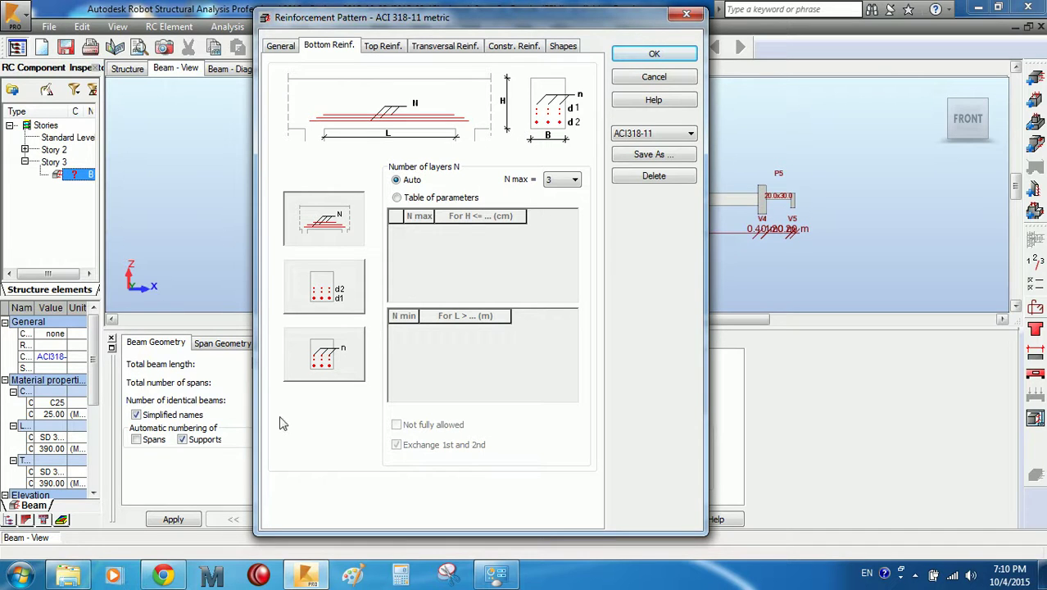
Step: Retry loading the unreachable Robot help page in Chrome, then minimize the browser
{"action": "left_click", "coordinate": [166, 577]}
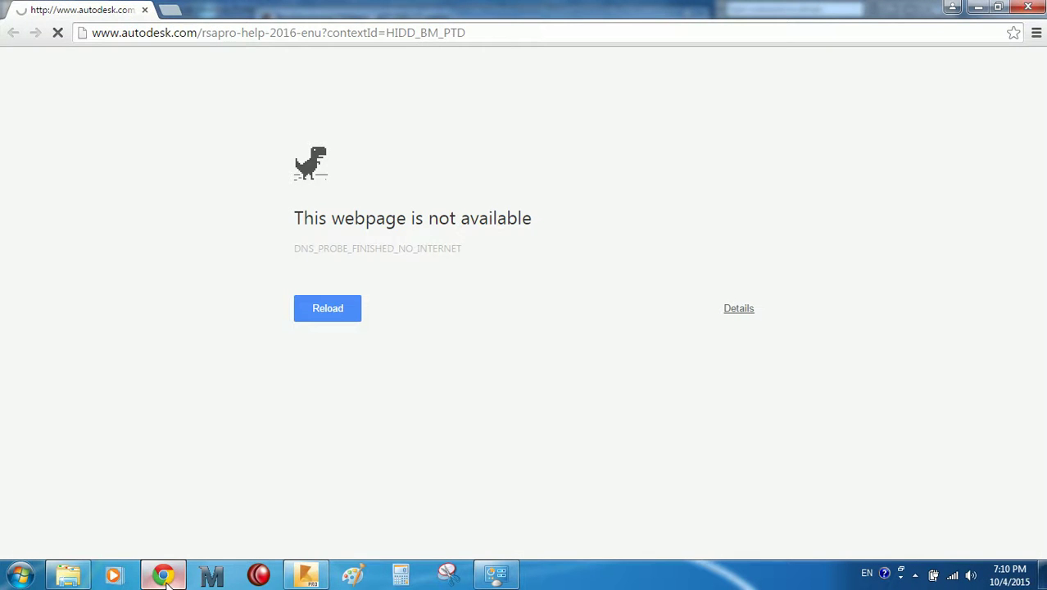
{"action": "left_click", "coordinate": [336, 321]}
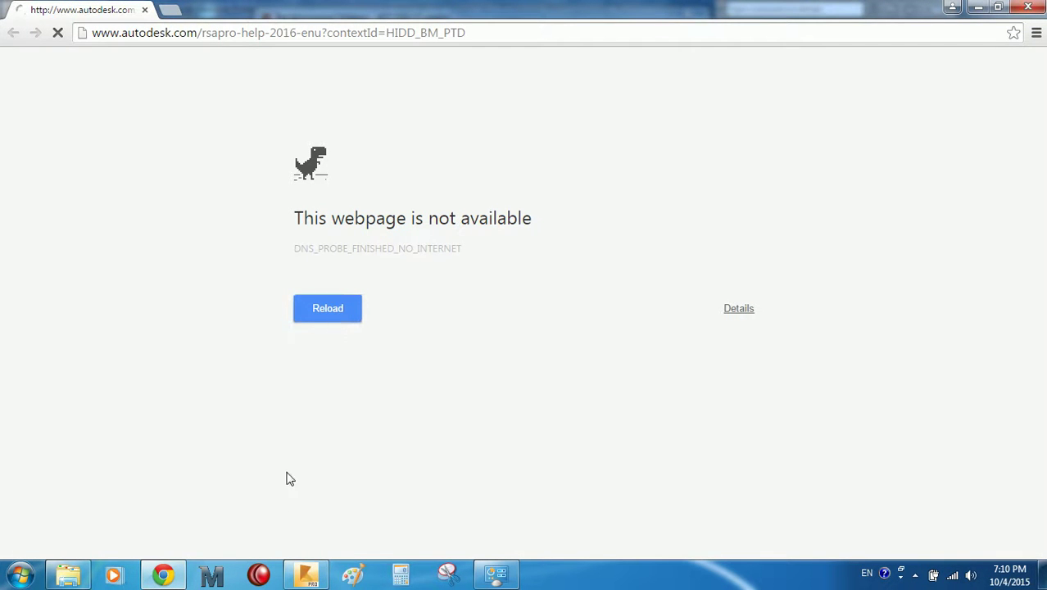
{"action": "left_click", "coordinate": [174, 575]}
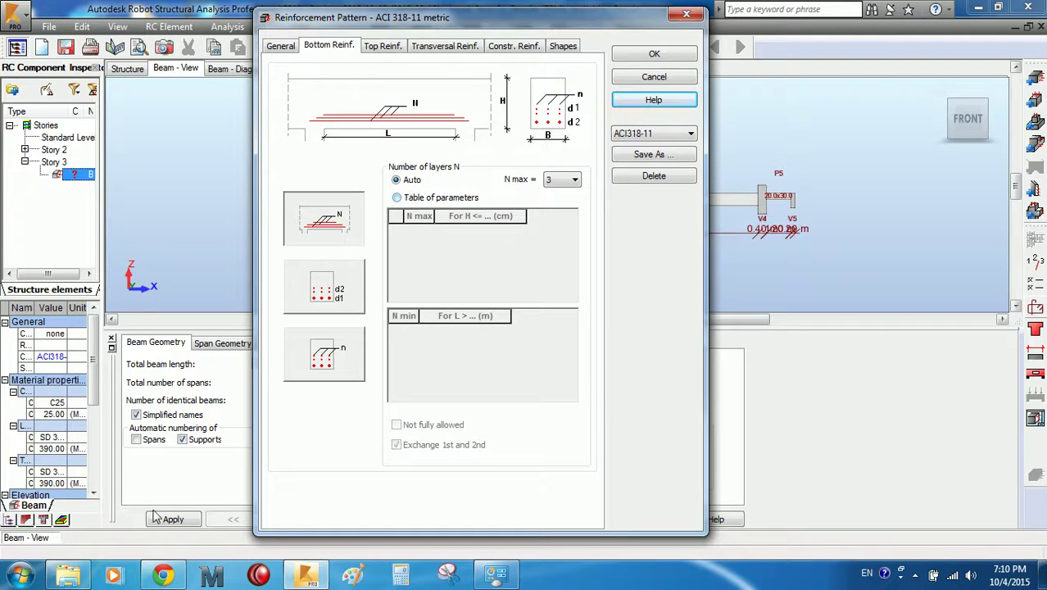
{"action": "left_click", "coordinate": [162, 575]}
{"action": "left_click", "coordinate": [157, 575]}
Step: Set the bottom reinforcement's maximum layer count N max to 2, and retry the help page once more
{"action": "left_click", "coordinate": [574, 179]}
{"action": "left_click", "coordinate": [565, 205]}
{"action": "left_click", "coordinate": [164, 575]}
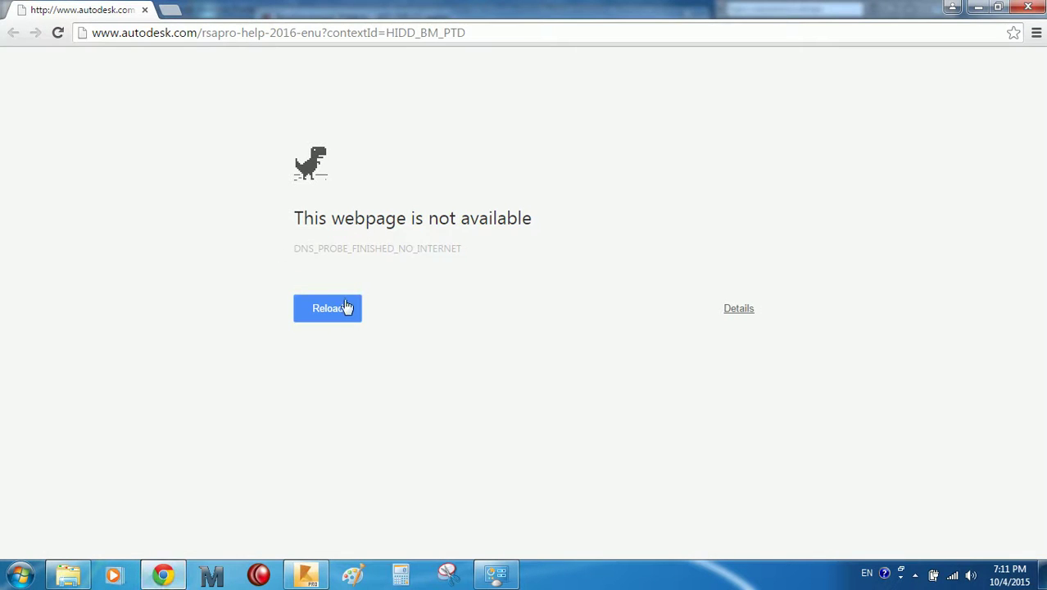
{"action": "left_click", "coordinate": [341, 307]}
{"action": "left_click", "coordinate": [980, 8]}
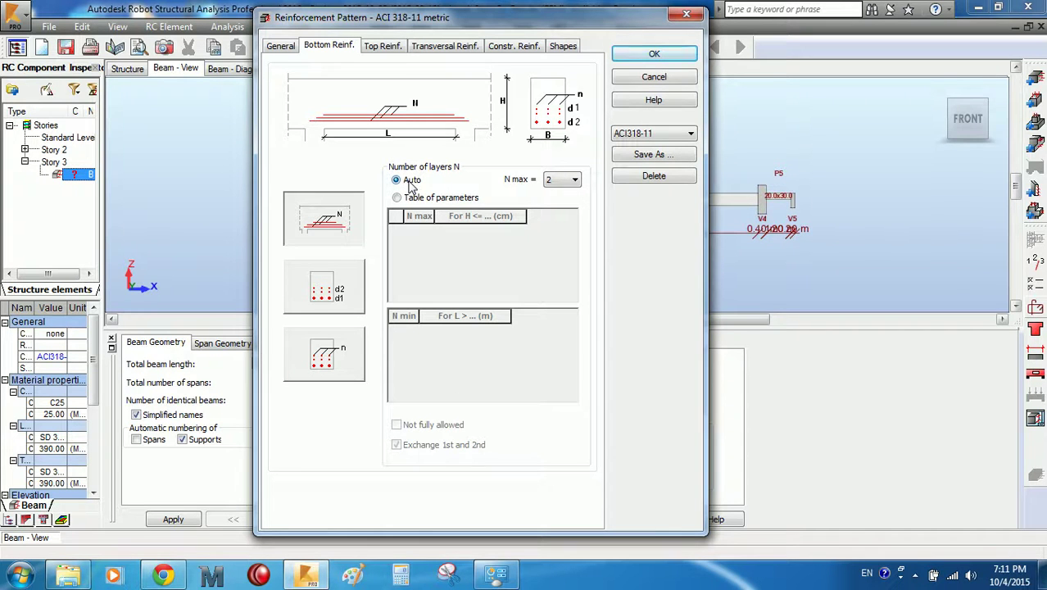
Step: Keep the bottom layer count on Auto and lower N max to 1
{"action": "left_click", "coordinate": [419, 199]}
{"action": "left_click", "coordinate": [413, 182]}
{"action": "left_click", "coordinate": [571, 180]}
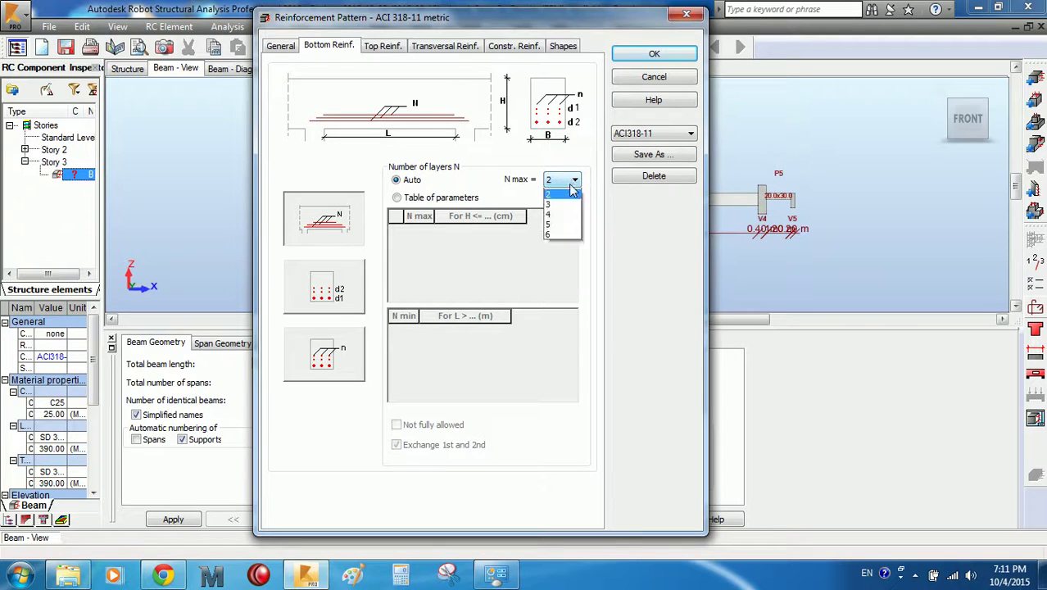
{"action": "scroll", "coordinate": [570, 200], "scroll_direction": "up", "scroll_amount": 1}
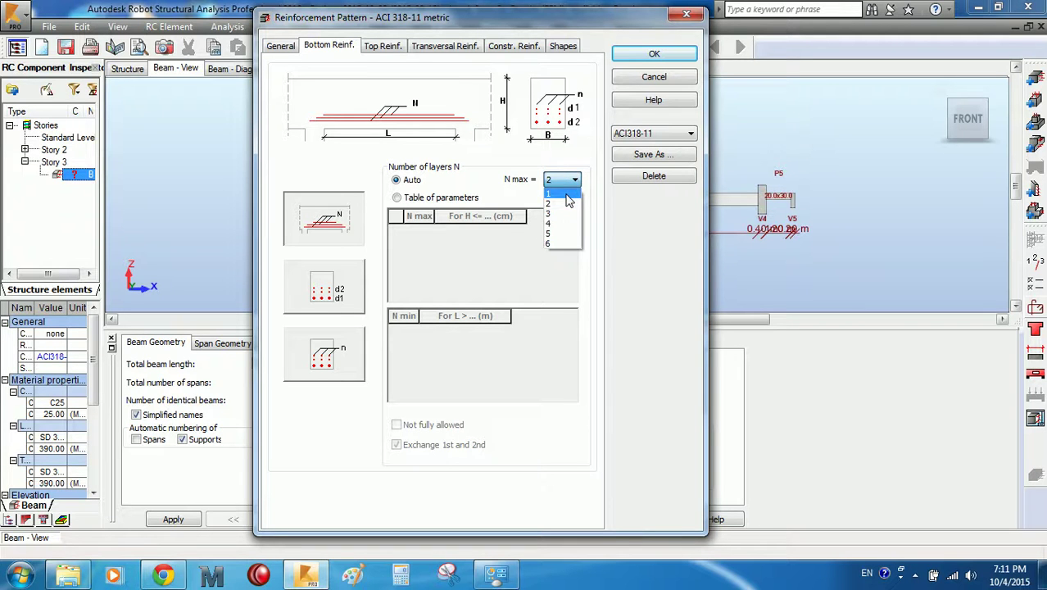
{"action": "left_click", "coordinate": [565, 189]}
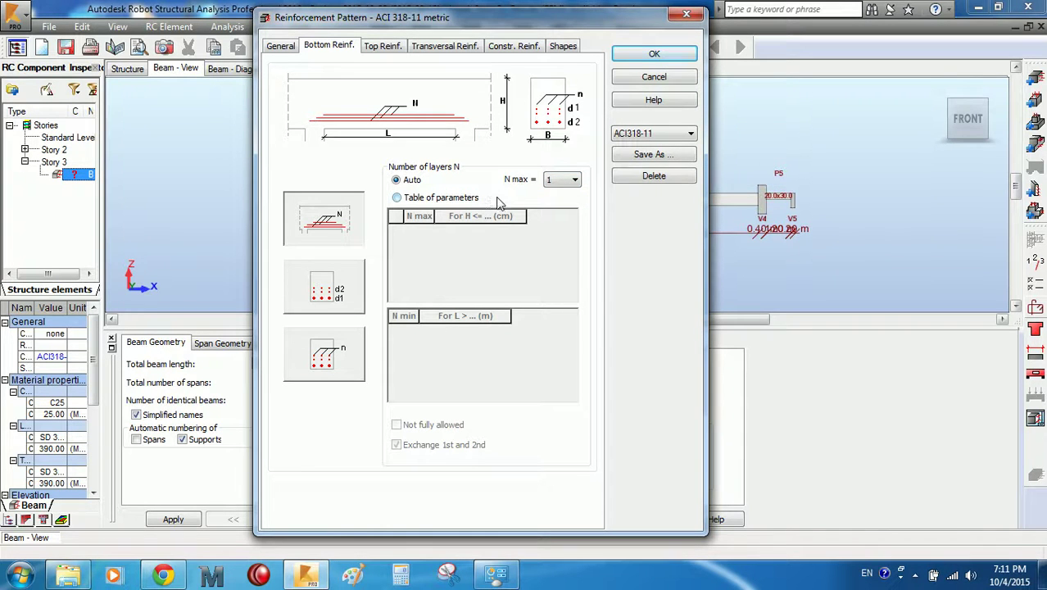
Step: Bring up the bottom bar diameter (d2/d1) settings
{"action": "left_click", "coordinate": [326, 297]}
{"action": "left_click", "coordinate": [329, 229]}
{"action": "left_click", "coordinate": [574, 179]}
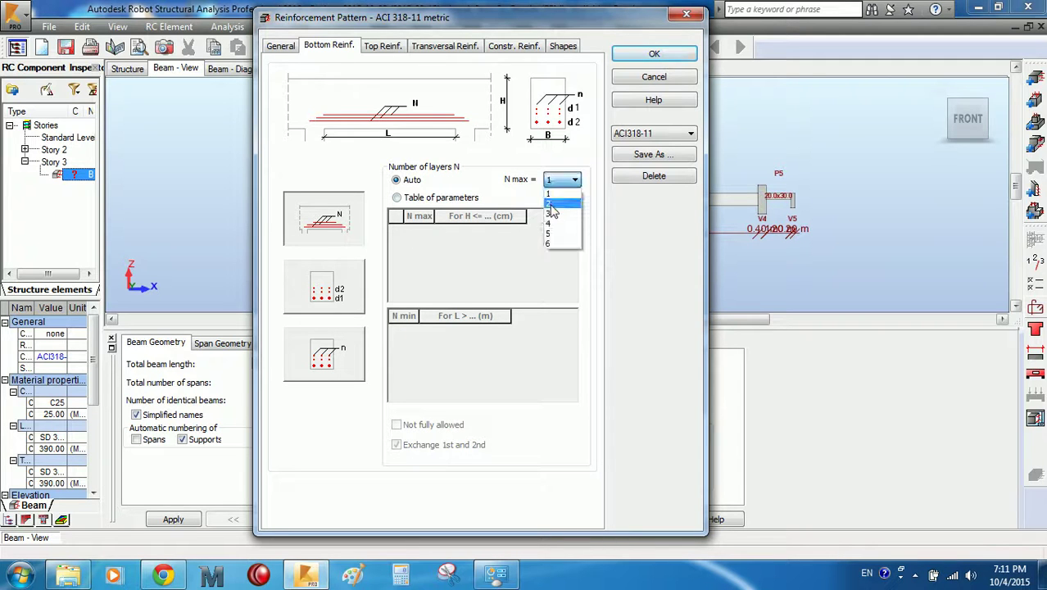
{"action": "left_click", "coordinate": [557, 210]}
{"action": "left_click", "coordinate": [336, 296]}
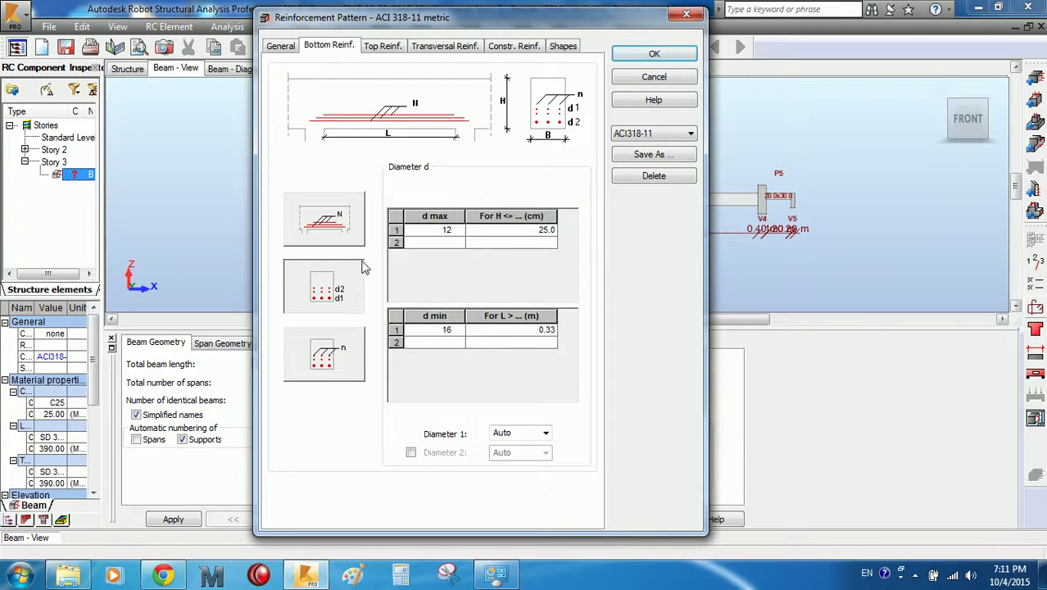
{"action": "left_click", "coordinate": [514, 431]}
{"action": "type", "text": "25"}
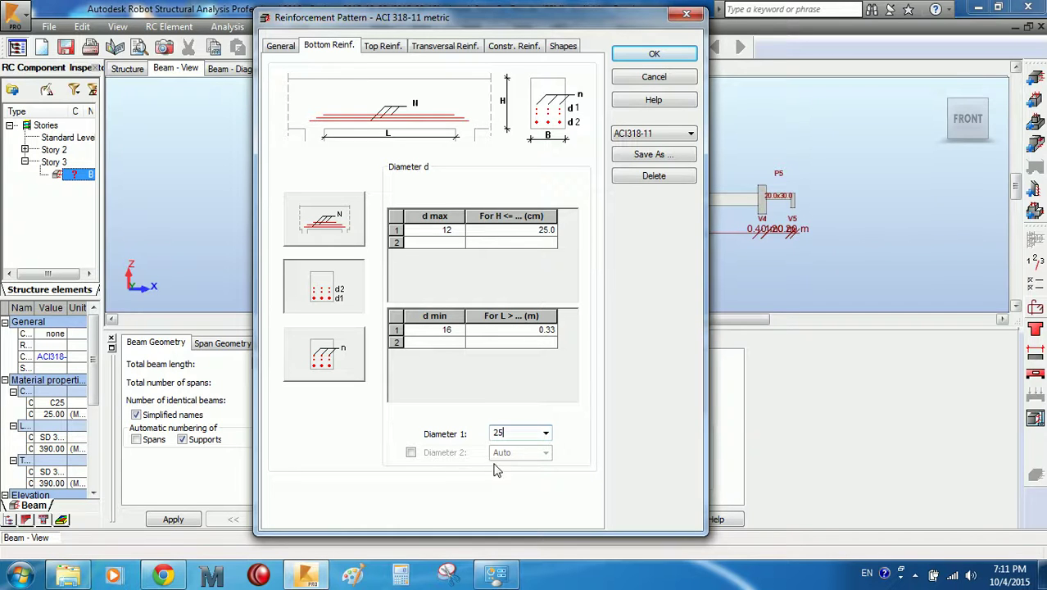
{"action": "left_click", "coordinate": [410, 453]}
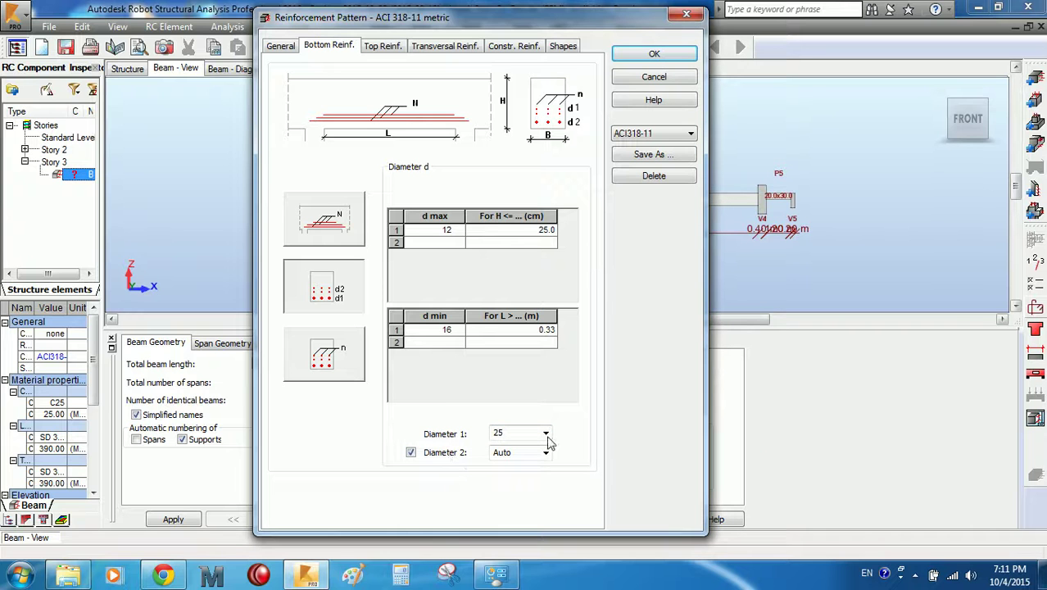
{"action": "left_click", "coordinate": [547, 436]}
{"action": "left_click", "coordinate": [536, 456]}
{"action": "left_click", "coordinate": [546, 434]}
{"action": "left_click", "coordinate": [539, 448]}
{"action": "left_click", "coordinate": [410, 452]}
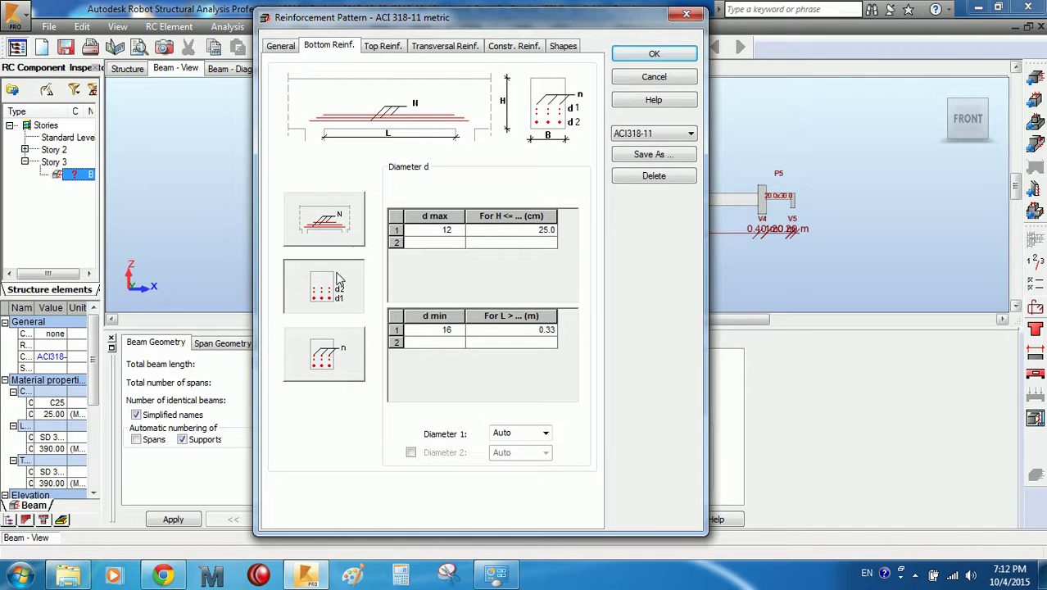
{"action": "left_click", "coordinate": [331, 217]}
{"action": "left_click", "coordinate": [336, 283]}
{"action": "left_click", "coordinate": [314, 346]}
{"action": "left_click", "coordinate": [325, 280]}
{"action": "left_click", "coordinate": [334, 225]}
{"action": "left_click", "coordinate": [333, 276]}
Step: After checking the bar column settings, save the pattern via Save As under the name ACI318-11
{"action": "left_click", "coordinate": [318, 348]}
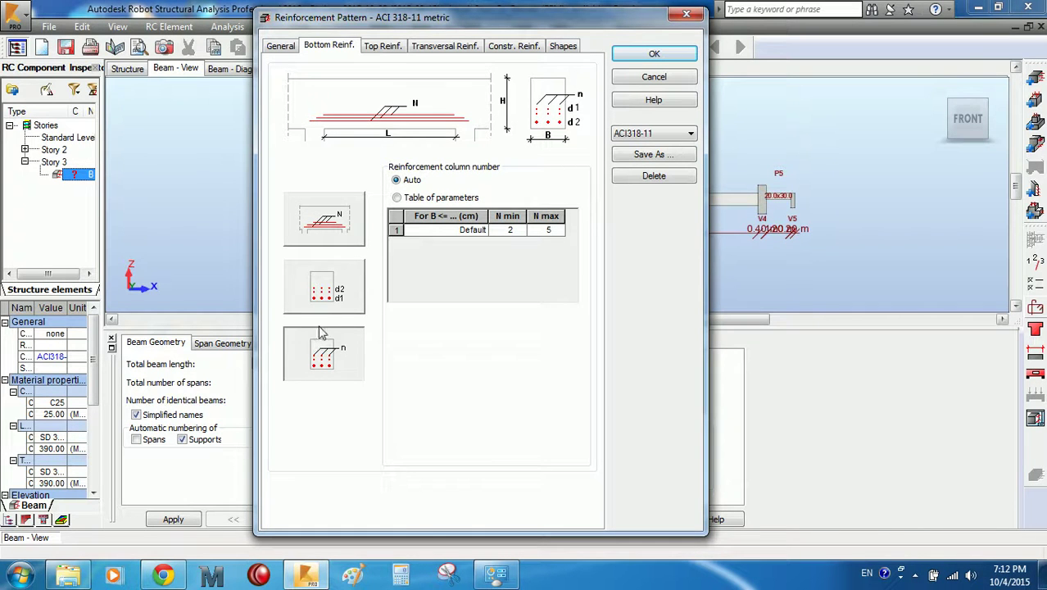
{"action": "left_click", "coordinate": [331, 304]}
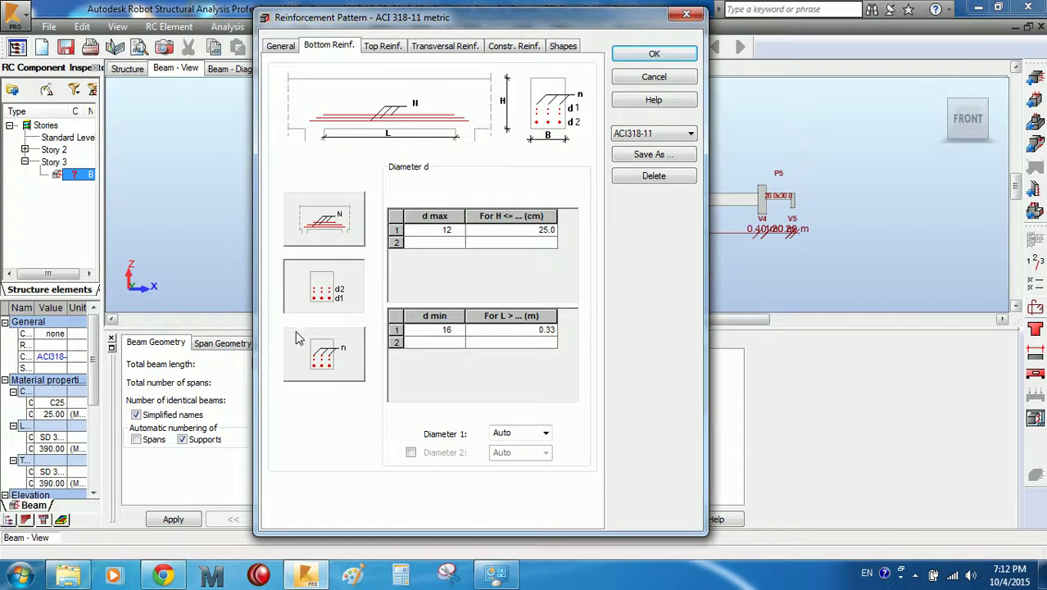
{"action": "left_click", "coordinate": [656, 155]}
{"action": "left_click", "coordinate": [561, 269]}
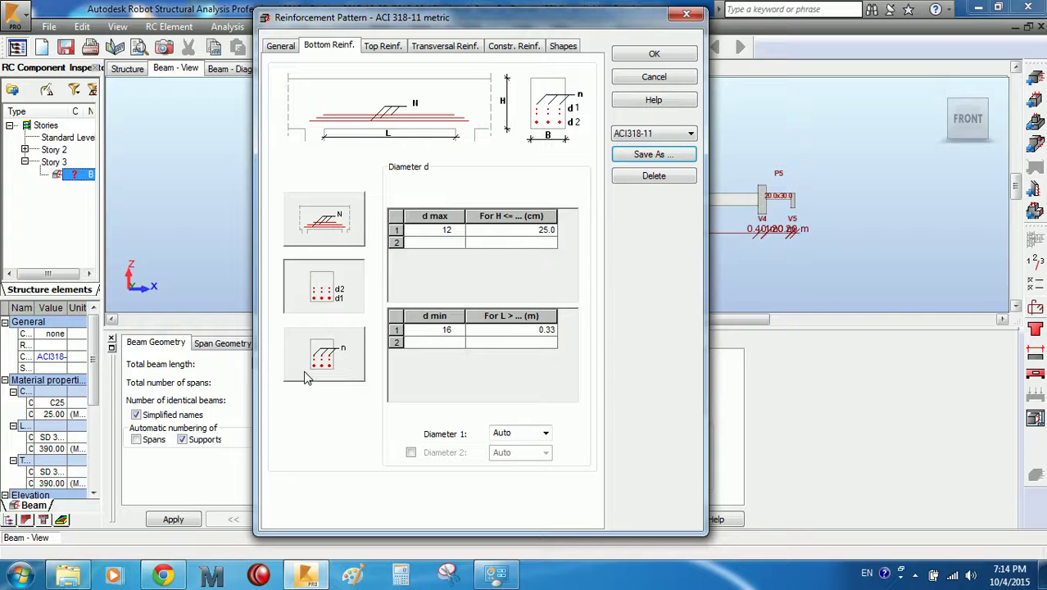
Step: Keep N min at 2 in the bottom bar column table and try N max values 4 and 5
{"action": "left_click", "coordinate": [304, 376]}
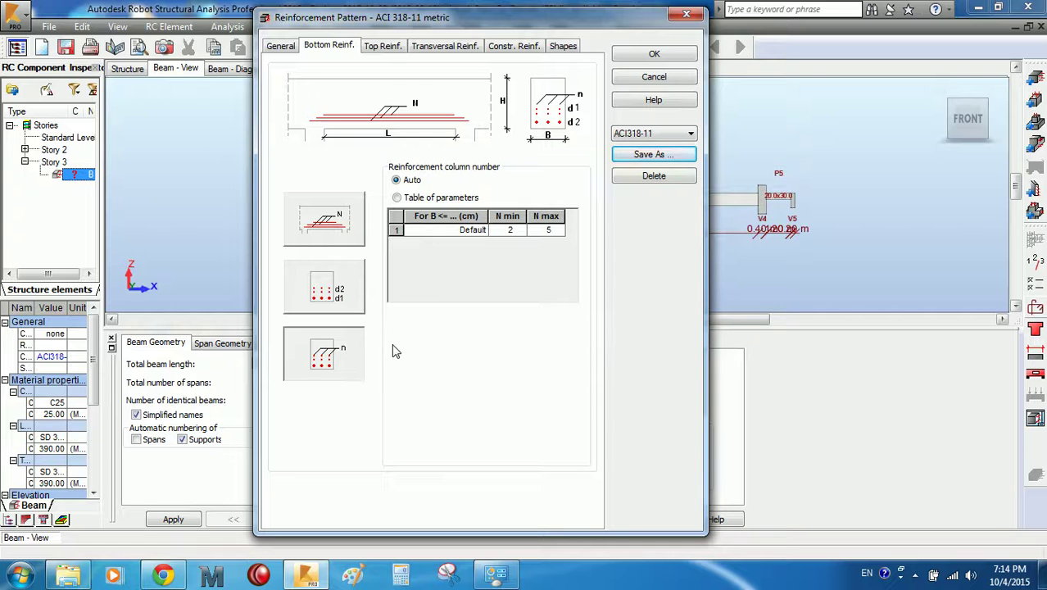
{"action": "left_click", "coordinate": [519, 230]}
{"action": "left_click", "coordinate": [499, 240]}
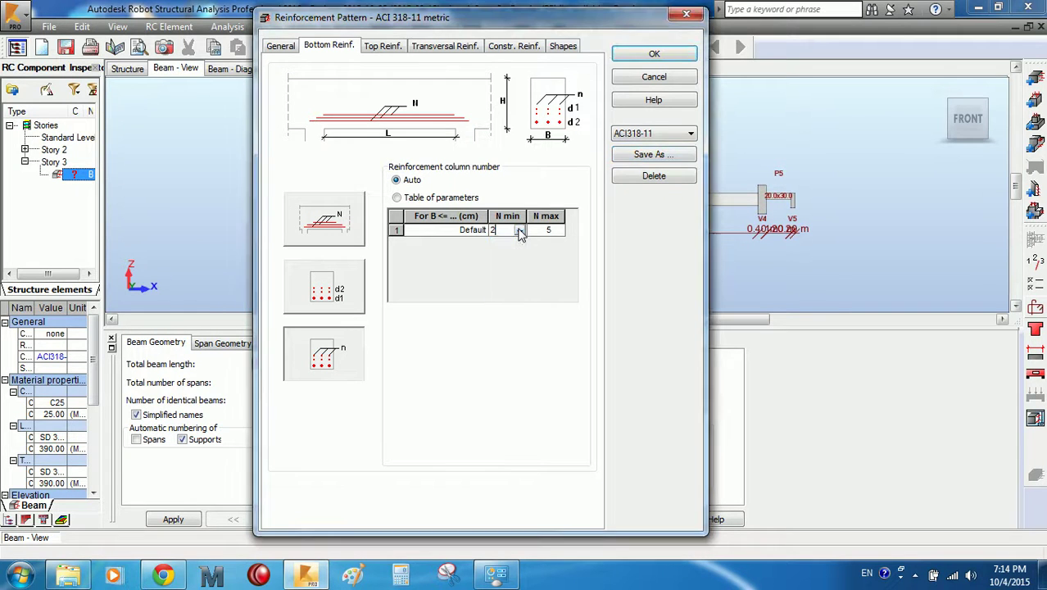
{"action": "left_click", "coordinate": [546, 232]}
{"action": "left_click", "coordinate": [557, 232]}
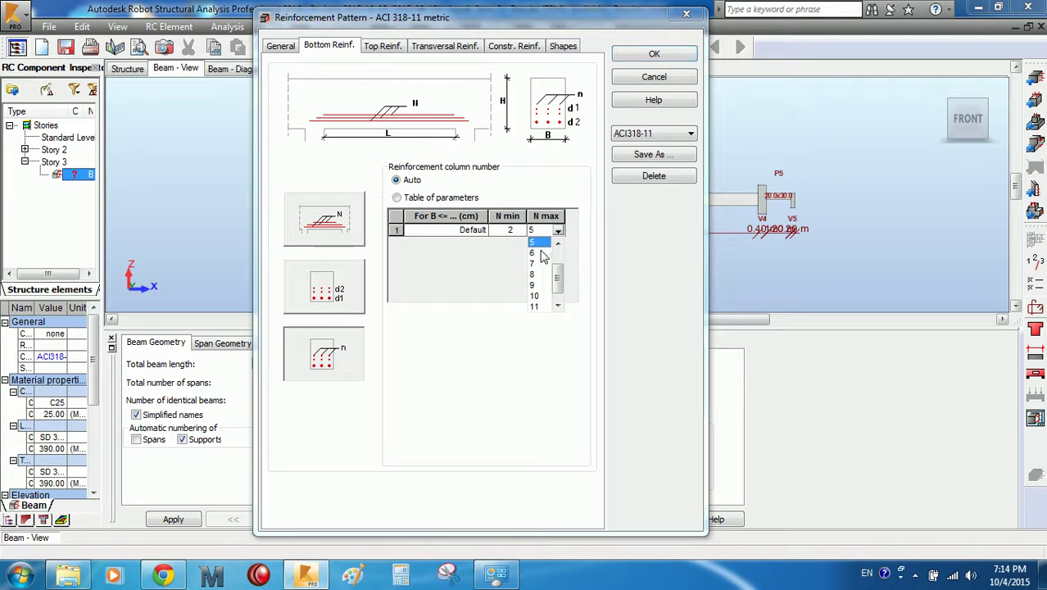
{"action": "scroll", "coordinate": [546, 249], "scroll_direction": "up", "scroll_amount": 1}
{"action": "left_click", "coordinate": [540, 244]}
{"action": "left_click", "coordinate": [557, 230]}
{"action": "left_click", "coordinate": [540, 259]}
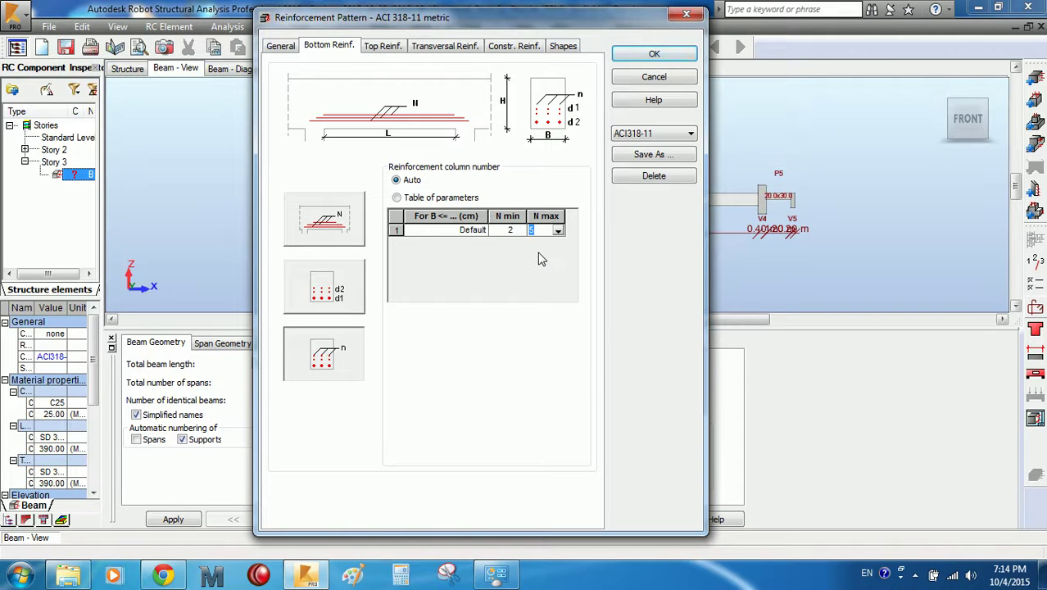
Step: Settle the bottom reinforcement's maximum bar columns at N max 4
{"action": "left_click", "coordinate": [557, 231]}
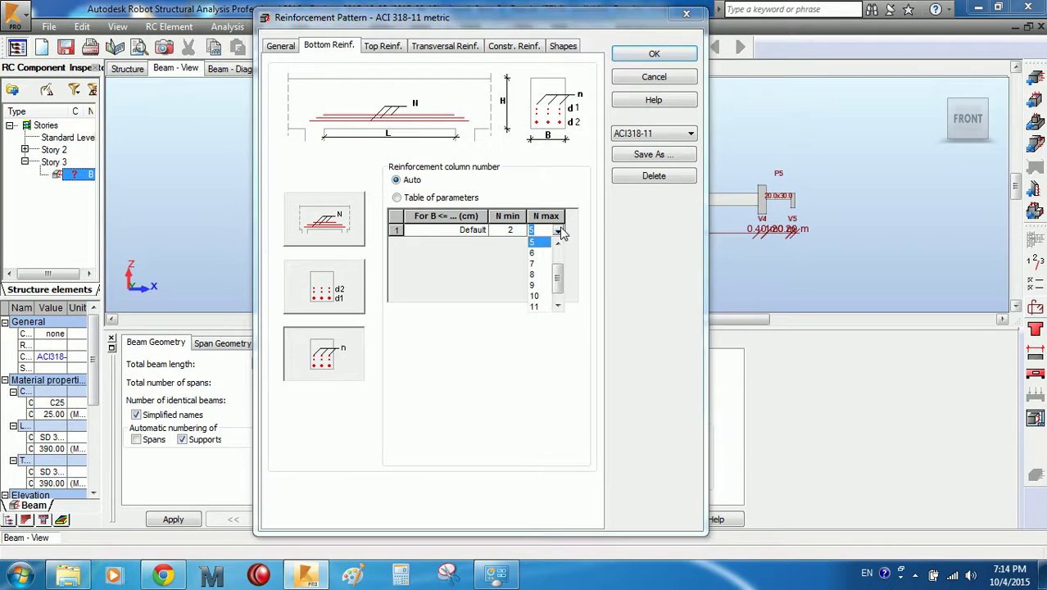
{"action": "left_click", "coordinate": [557, 244]}
{"action": "left_click", "coordinate": [558, 244]}
{"action": "left_click", "coordinate": [540, 242]}
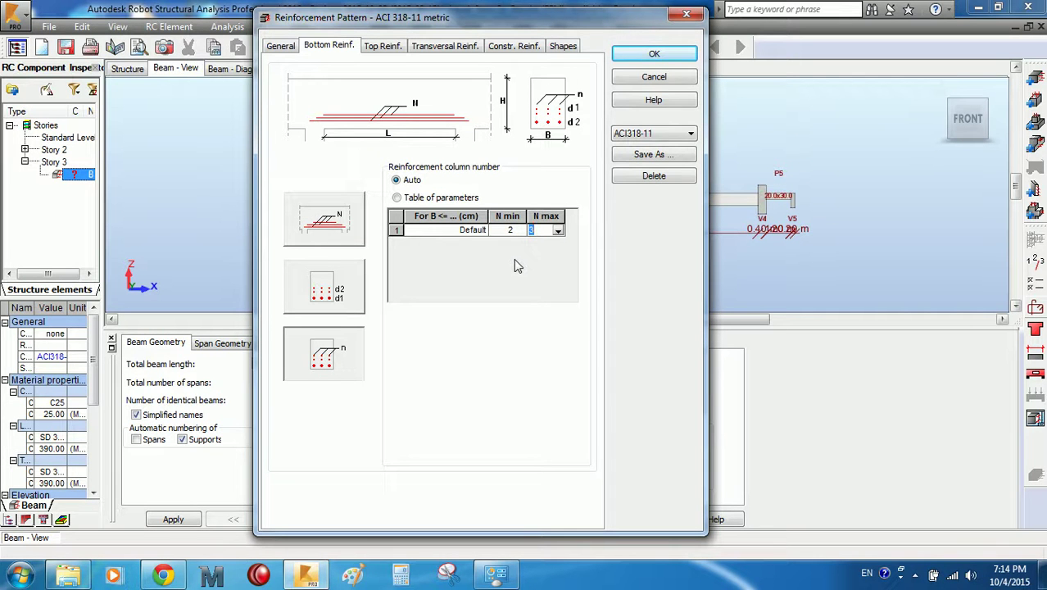
{"action": "mouse_move", "coordinate": [534, 26]}
{"action": "left_mouse_down"}
{"action": "mouse_move", "coordinate": [205, 46]}
{"action": "mouse_move", "coordinate": [467, 20]}
{"action": "left_mouse_up"}
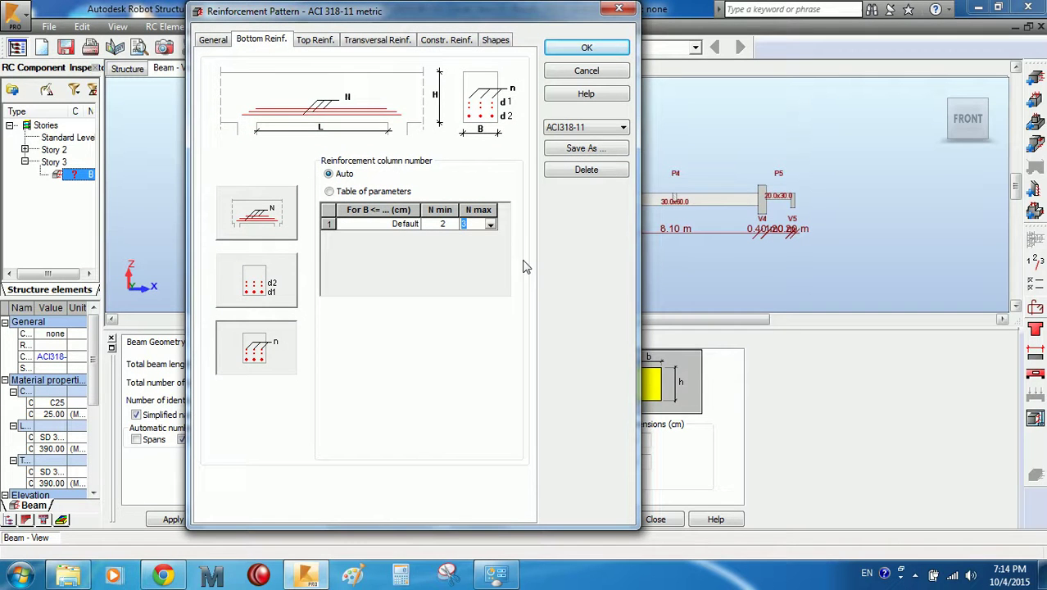
{"action": "left_click", "coordinate": [489, 224]}
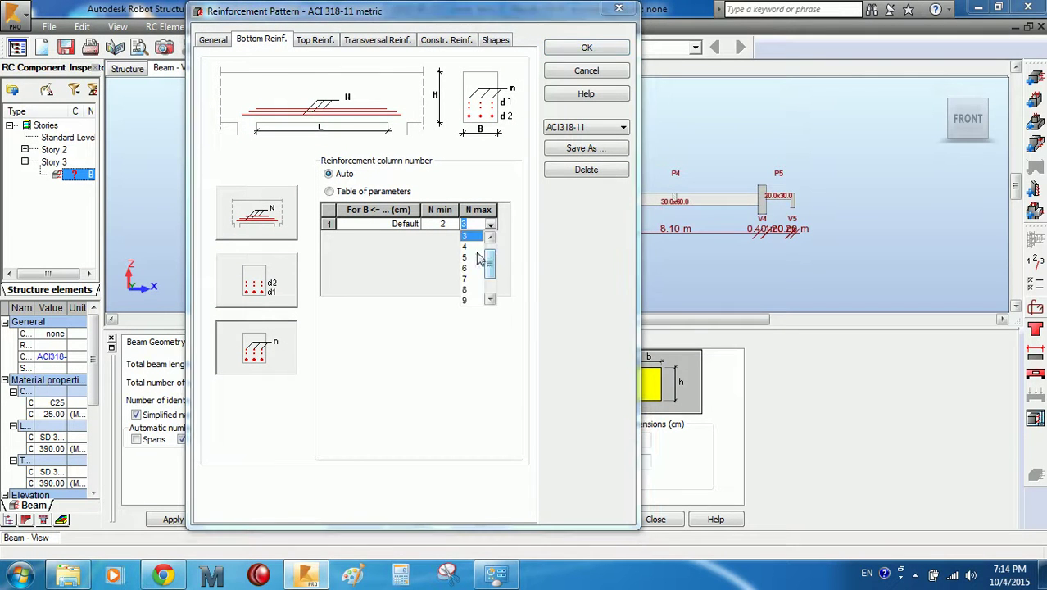
{"action": "left_click", "coordinate": [472, 246]}
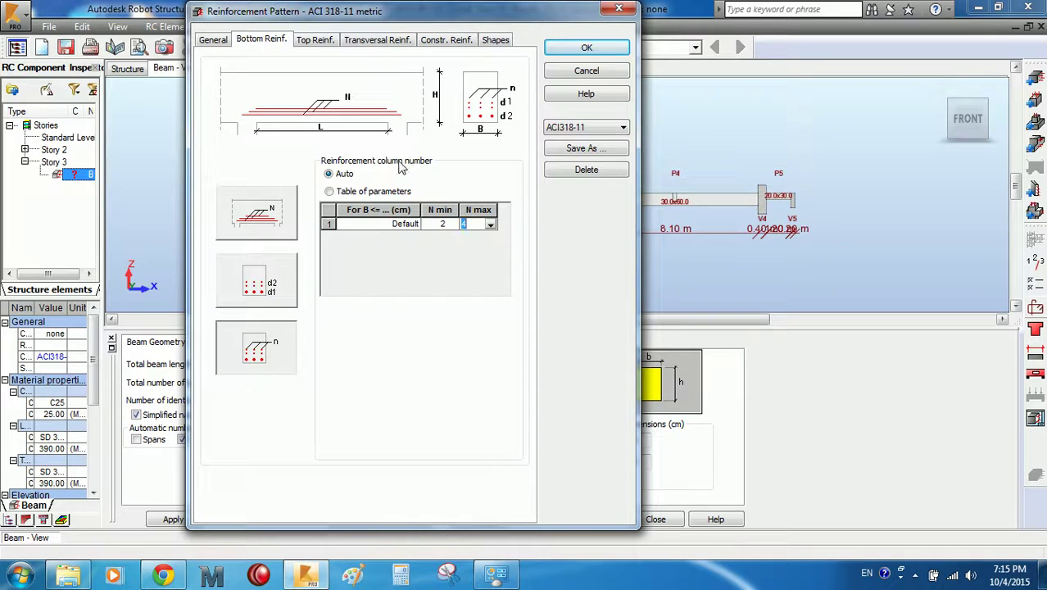
{"action": "left_click", "coordinate": [443, 228]}
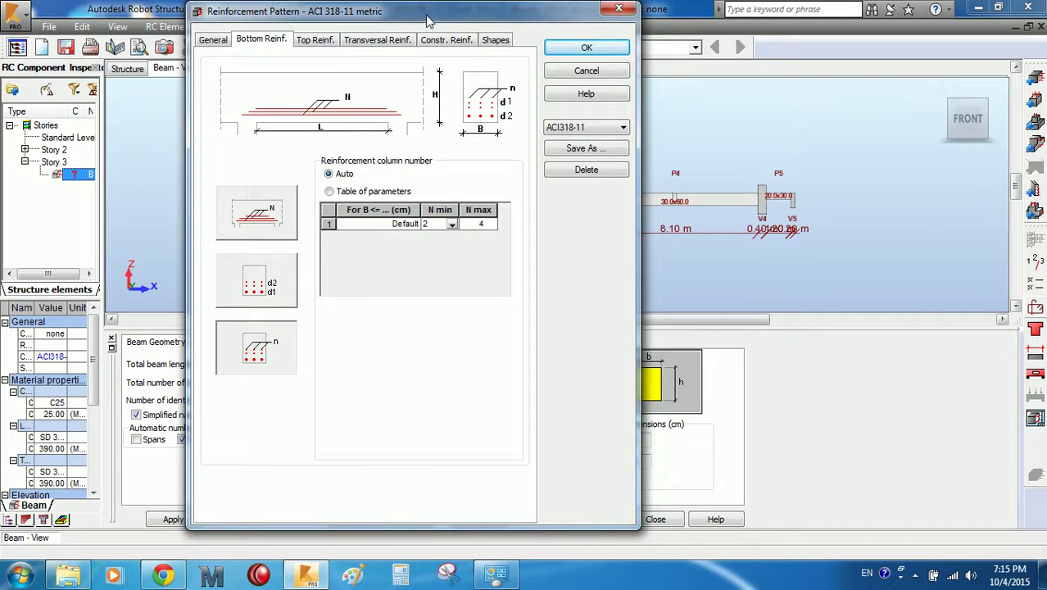
{"action": "left_click_drag", "start_coordinate": [426, 15], "coordinate": [426, 21]}
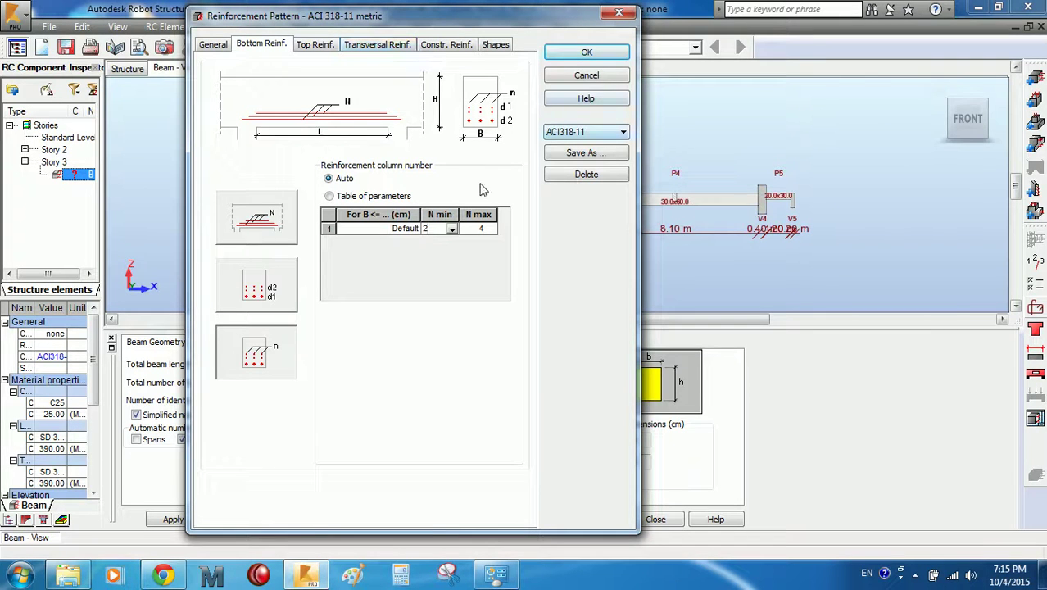
Step: Save the reinforcement pattern twice via Save As under the name ACI318-11
{"action": "left_click", "coordinate": [584, 154]}
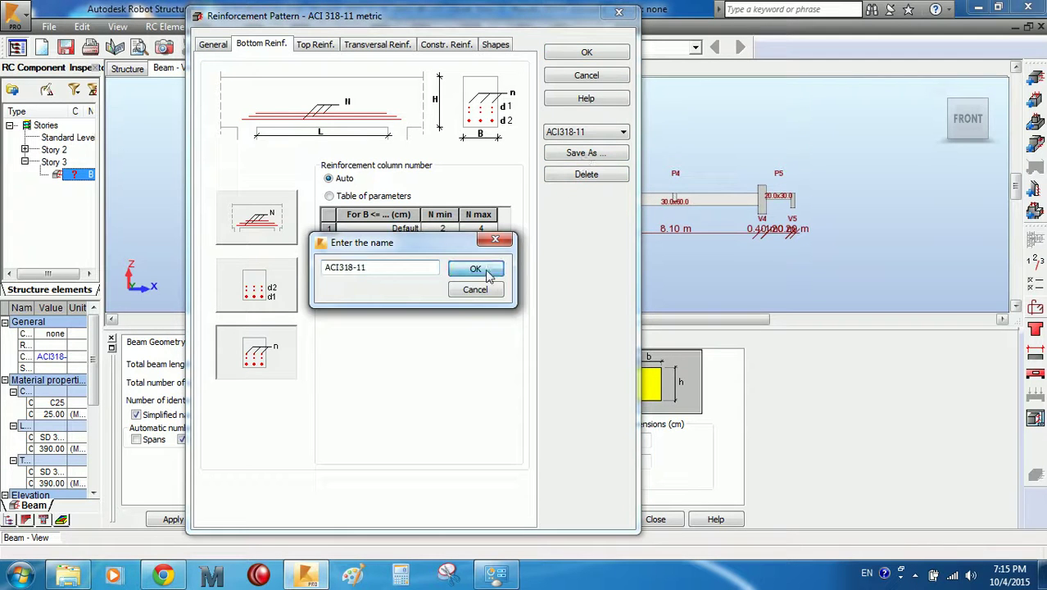
{"action": "left_click", "coordinate": [487, 273]}
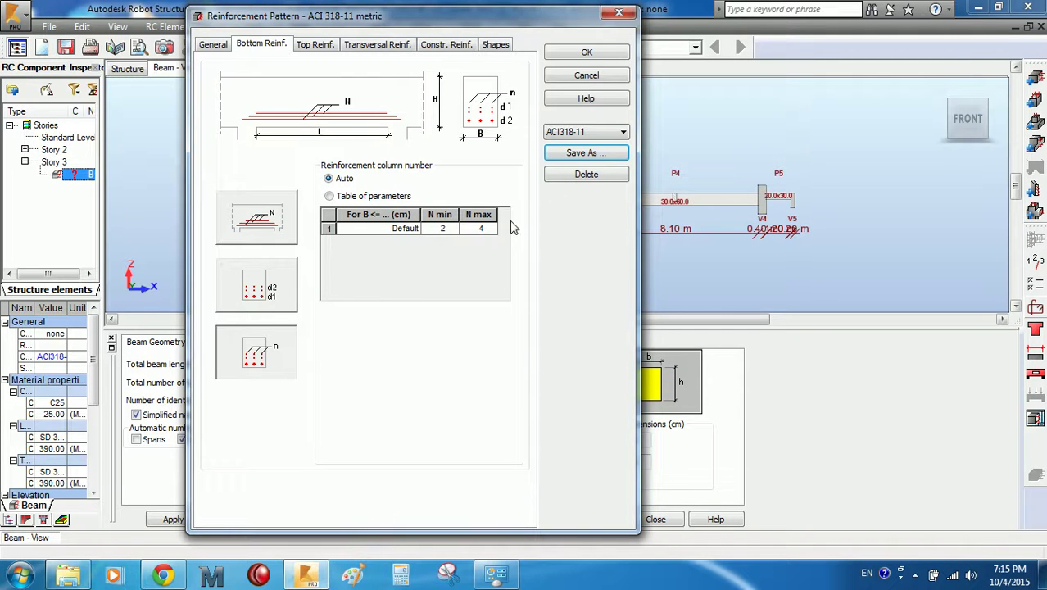
{"action": "left_click", "coordinate": [593, 153]}
{"action": "left_click", "coordinate": [475, 267]}
Step: Open F1 help for the pattern settings, then close the failed Chrome help page
{"action": "key", "text": "F1"}
{"action": "left_click", "coordinate": [350, 312]}
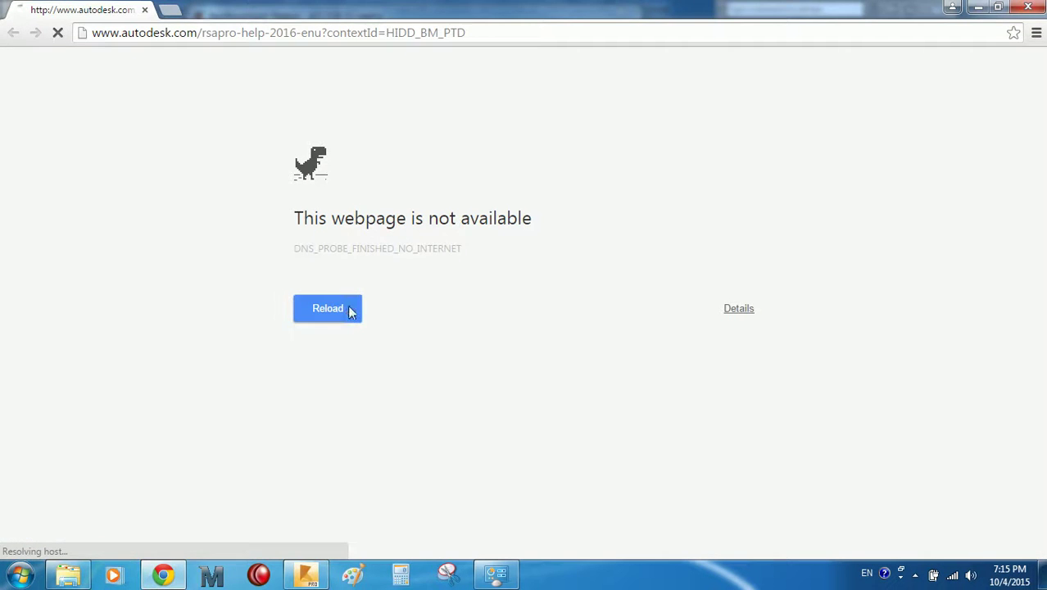
{"action": "left_click", "coordinate": [977, 6]}
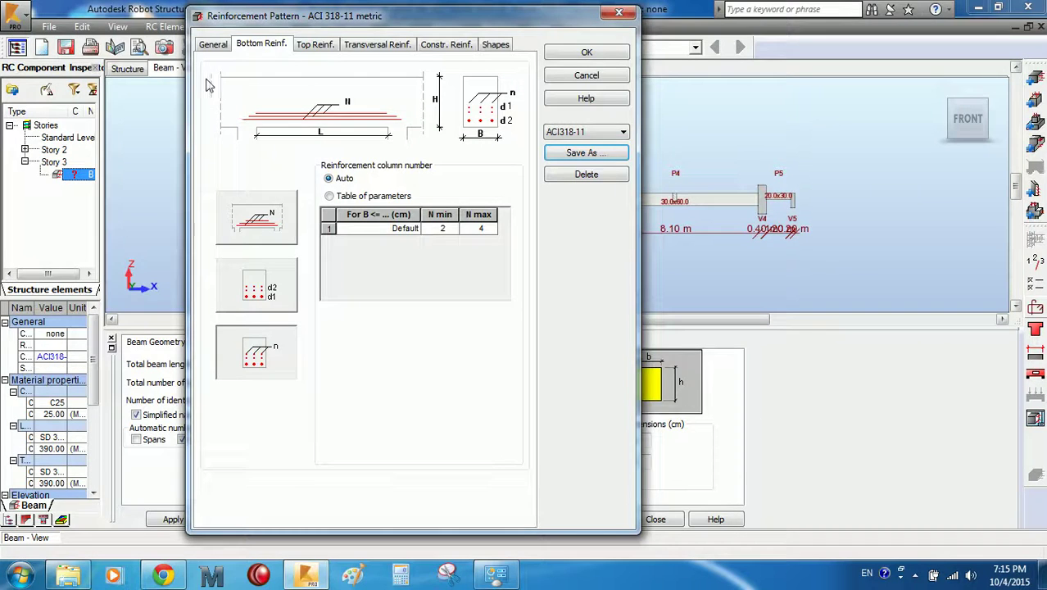
Step: On the Top Reinf. tab, uncheck As bottom reinforcement and set the top N max to 2
{"action": "left_click", "coordinate": [314, 44]}
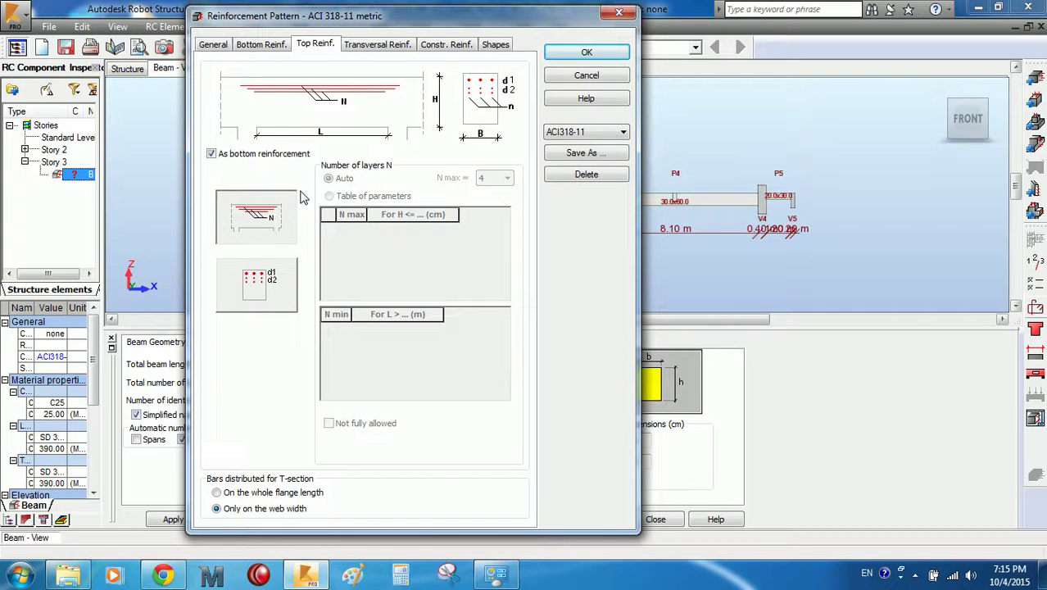
{"action": "left_click", "coordinate": [242, 157]}
{"action": "left_click", "coordinate": [499, 182]}
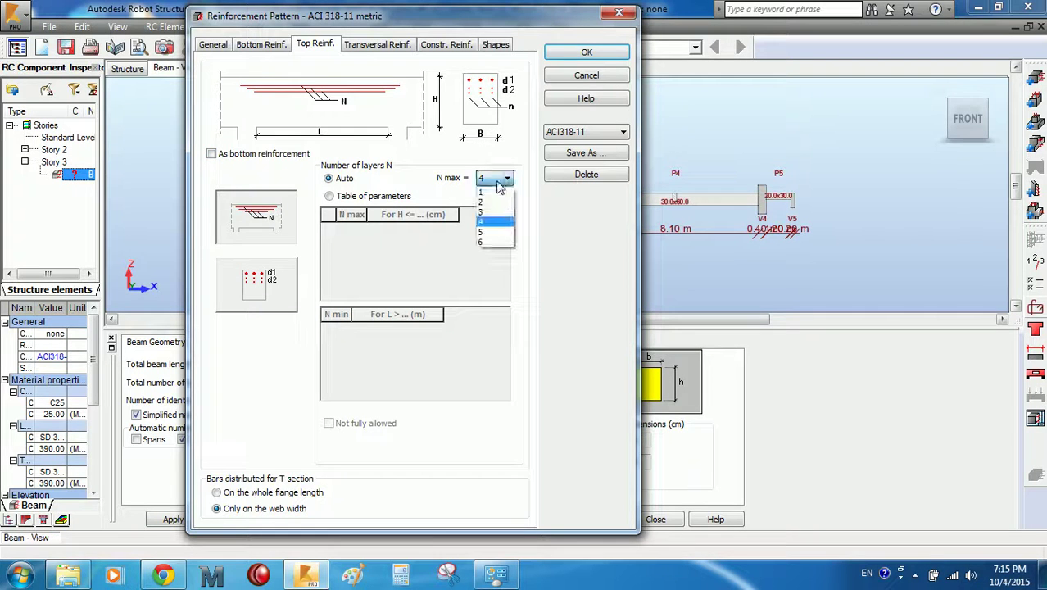
{"action": "left_click", "coordinate": [491, 202]}
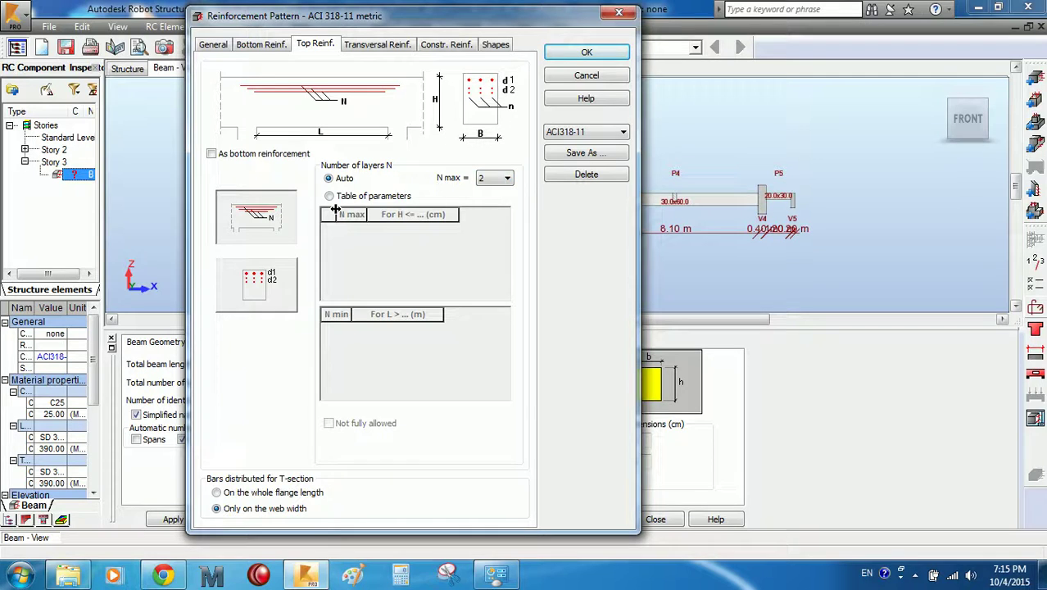
{"action": "left_click", "coordinate": [496, 178]}
{"action": "left_click", "coordinate": [491, 185]}
{"action": "left_click", "coordinate": [492, 180]}
{"action": "left_click", "coordinate": [490, 193]}
Step: Review the top layer values and top bar diameter settings, returning to the layer counts
{"action": "left_click", "coordinate": [489, 181]}
{"action": "left_click", "coordinate": [482, 178]}
{"action": "left_click", "coordinate": [273, 282]}
{"action": "left_click", "coordinate": [264, 221]}
Step: Uncheck As bottom reinforcement so the top bars get their own d max 12 and d min 16 rows
{"action": "left_click", "coordinate": [217, 156]}
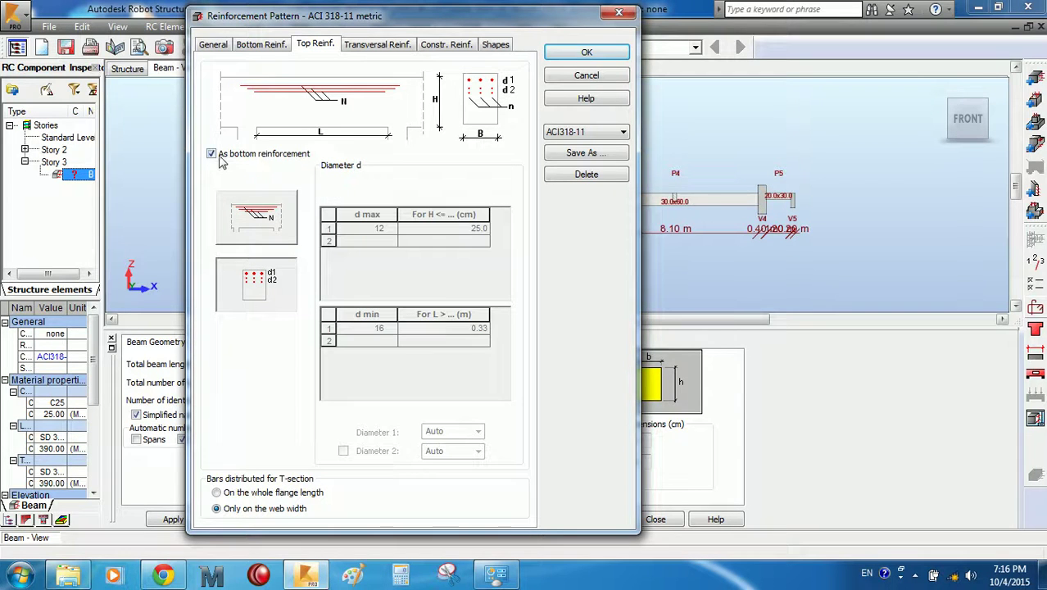
{"action": "left_click", "coordinate": [228, 162]}
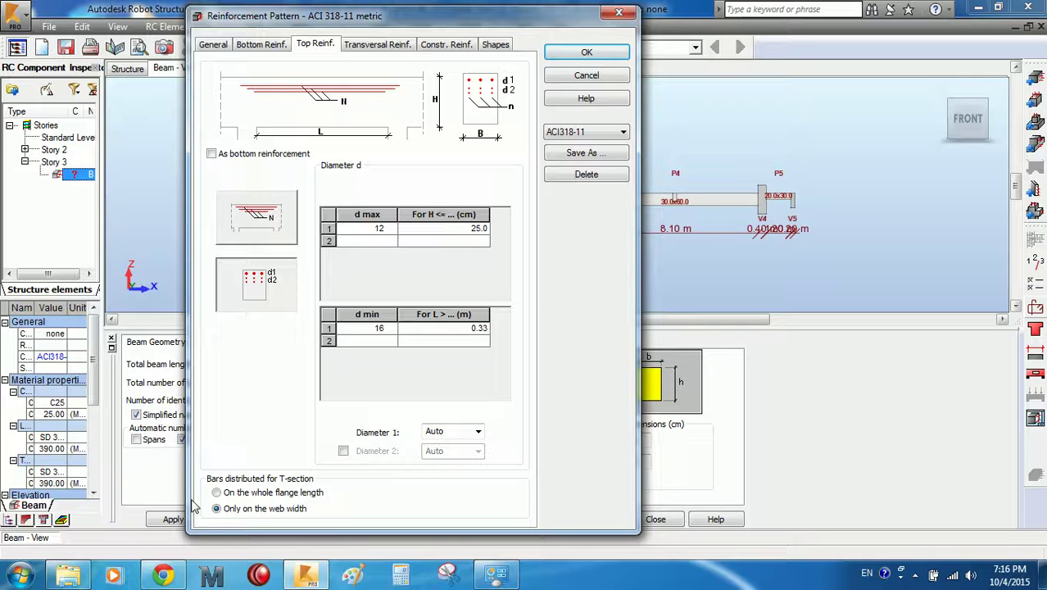
{"action": "left_click", "coordinate": [226, 509]}
{"action": "left_click", "coordinate": [901, 573]}
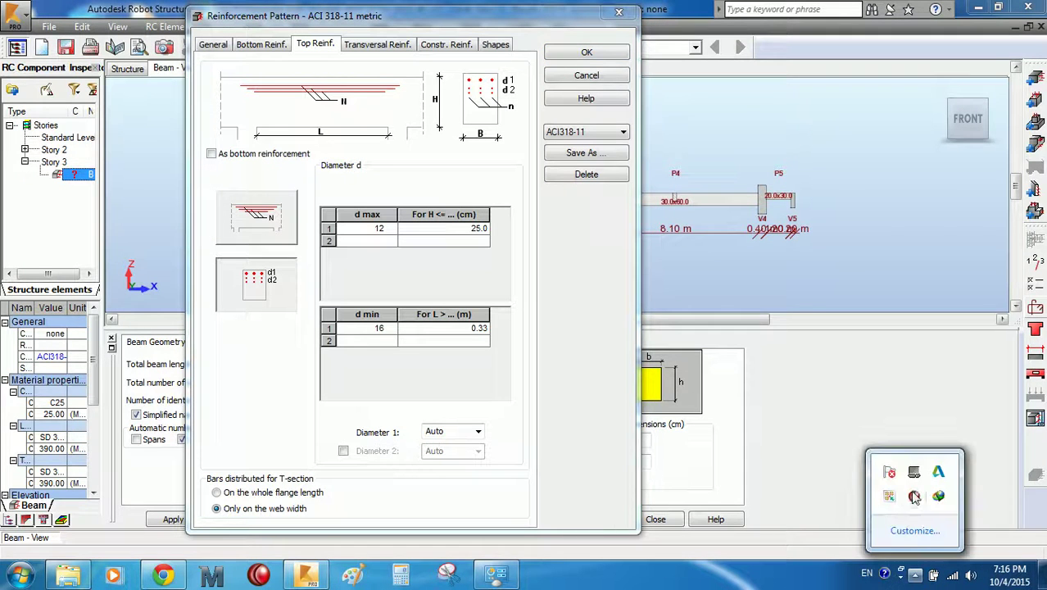